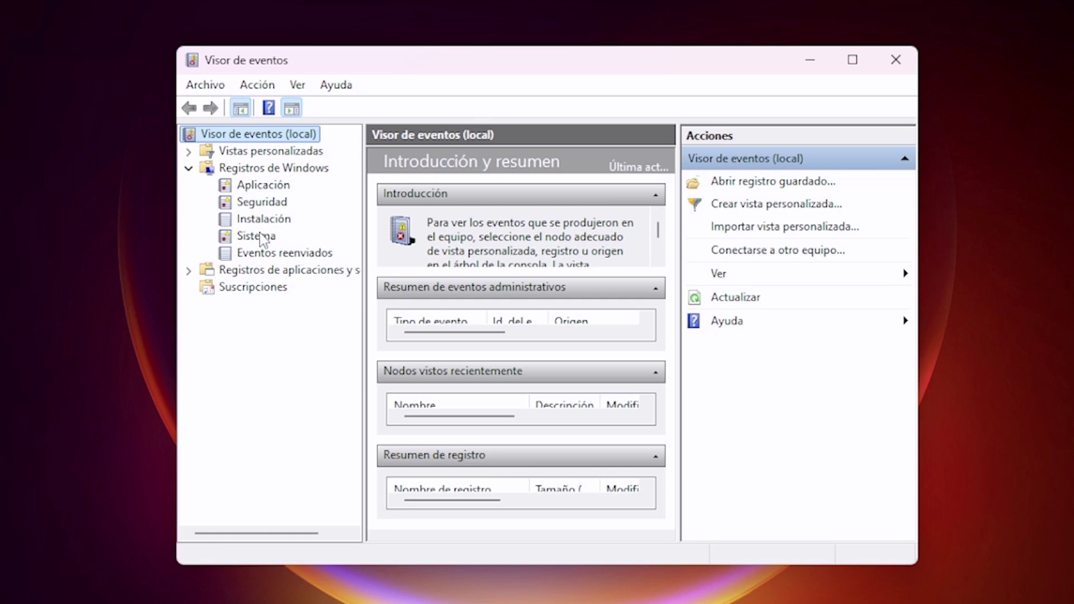
- Look through the Aplicación log under Registros de Windows and clear it without saving its contents
{"action": "left_click", "coordinate": [280, 188]}
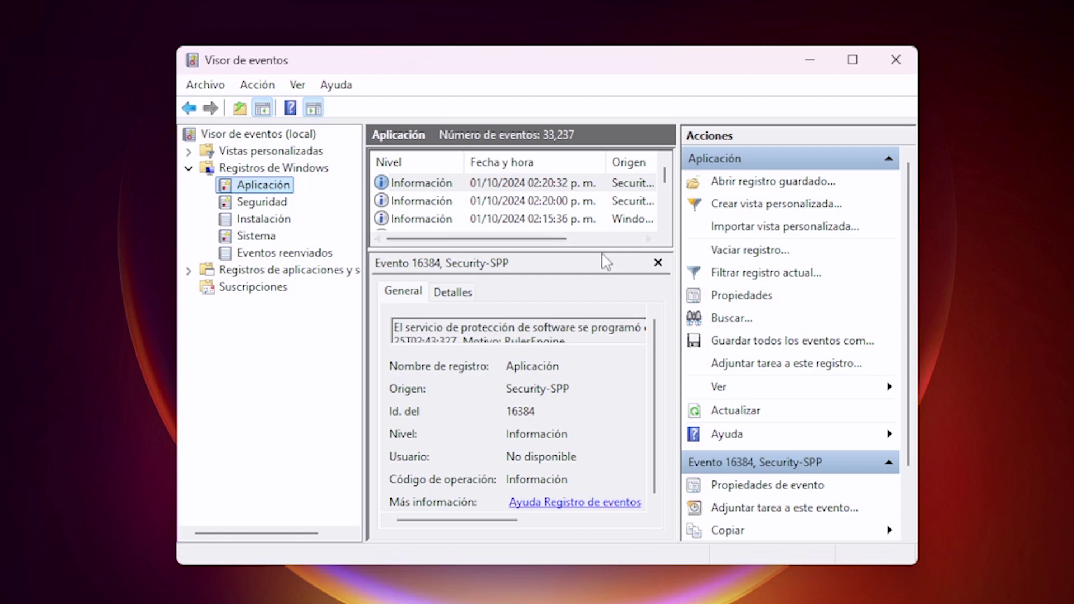
{"action": "left_click_drag", "start_coordinate": [602, 250], "coordinate": [583, 324]}
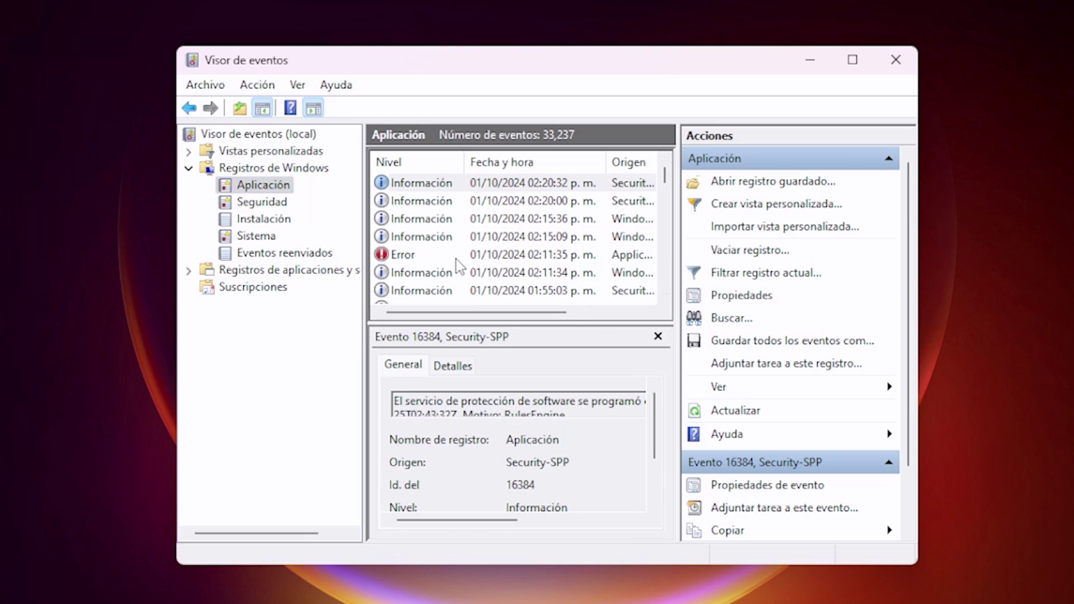
{"action": "left_click_drag", "start_coordinate": [666, 180], "coordinate": [668, 247]}
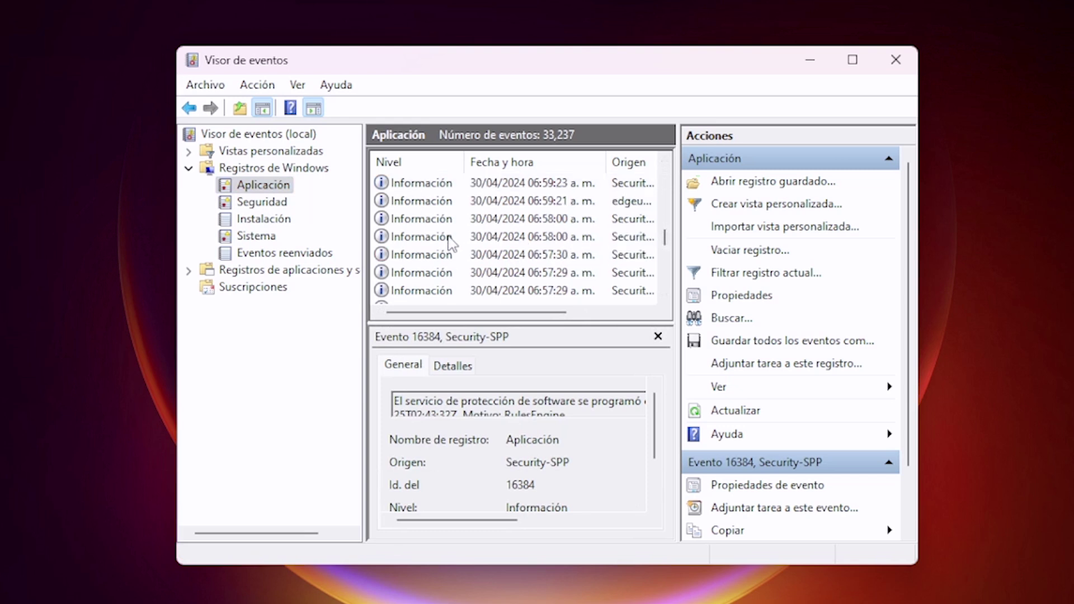
{"action": "right_click", "coordinate": [258, 188]}
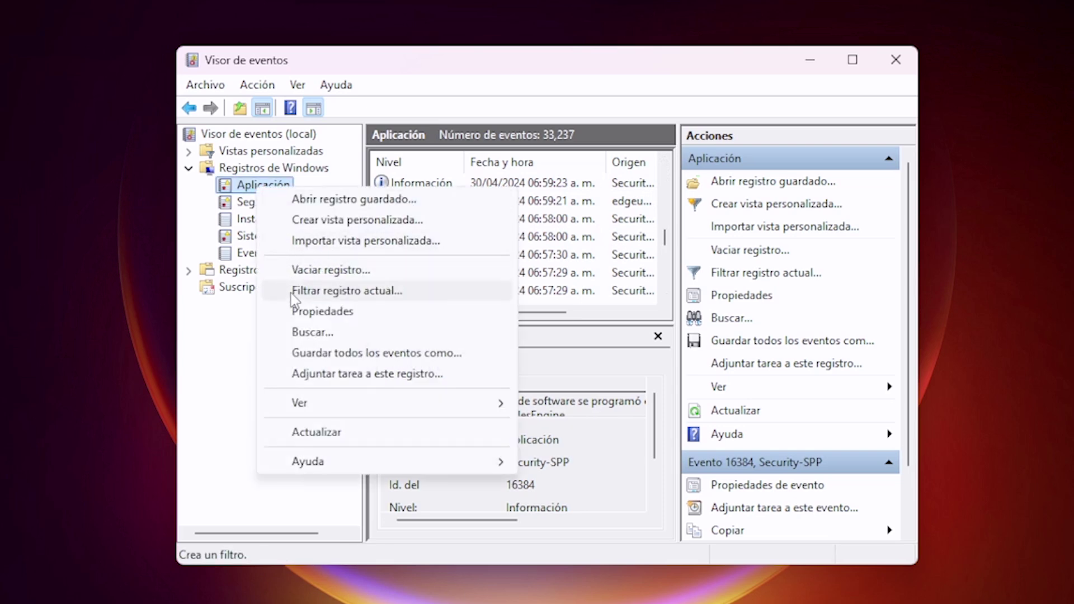
{"action": "left_click", "coordinate": [331, 271]}
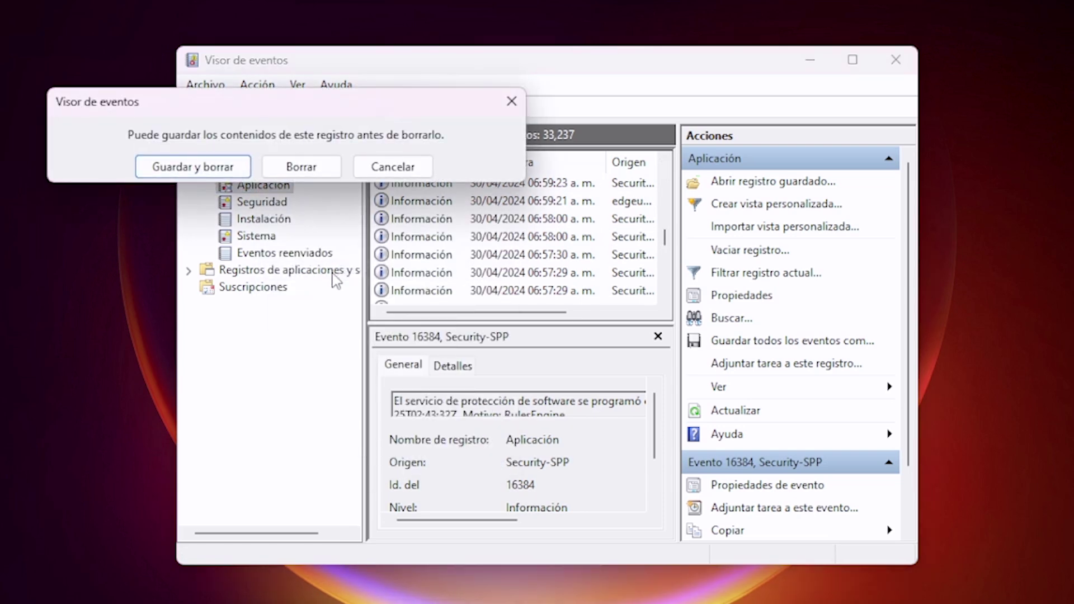
{"action": "left_click_drag", "start_coordinate": [289, 99], "coordinate": [547, 220]}
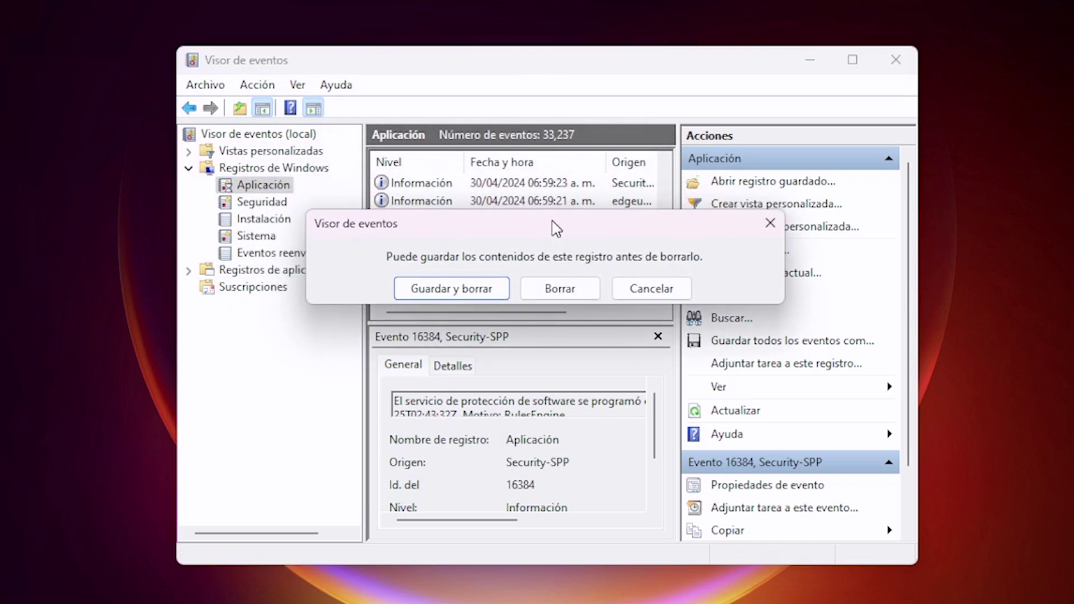
{"action": "left_click", "coordinate": [554, 295]}
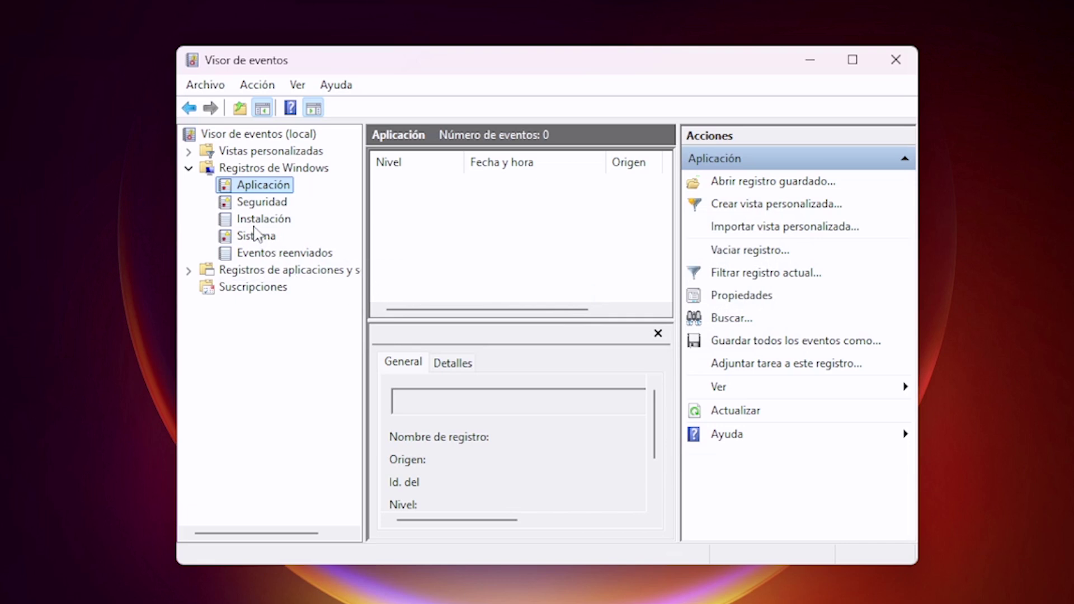
- Clear the Seguridad log without saving its contents
{"action": "left_click", "coordinate": [259, 207]}
{"action": "right_click", "coordinate": [257, 208]}
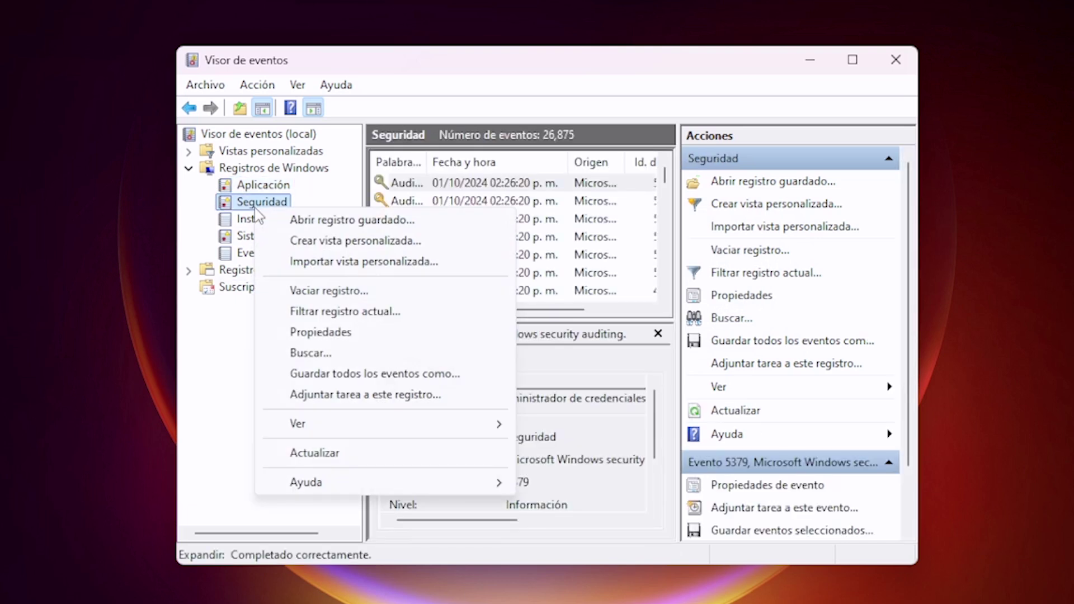
{"action": "left_click", "coordinate": [348, 291]}
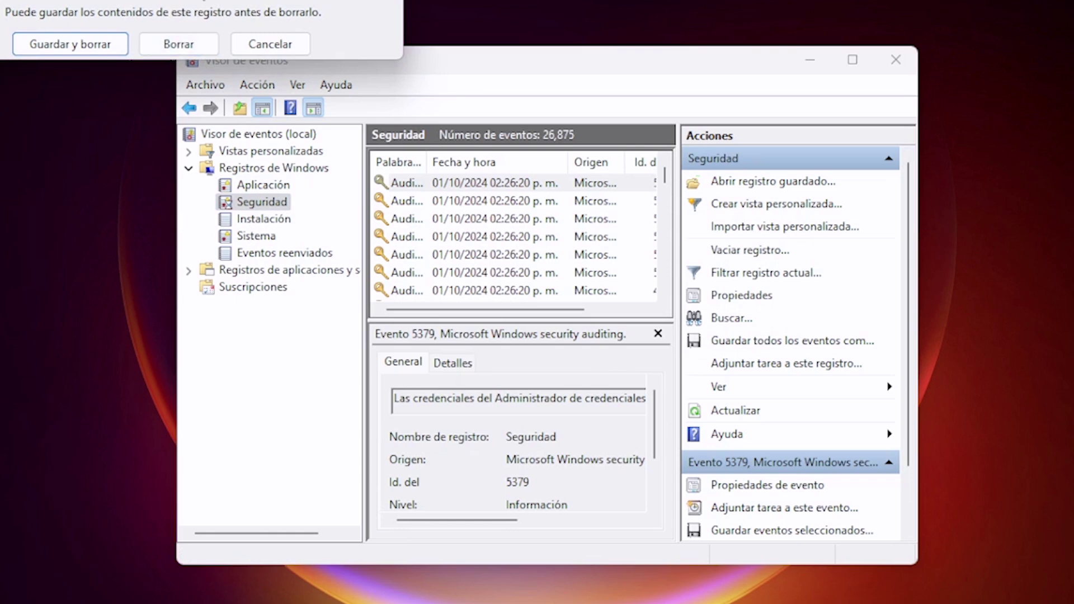
{"action": "left_click", "coordinate": [699, 242]}
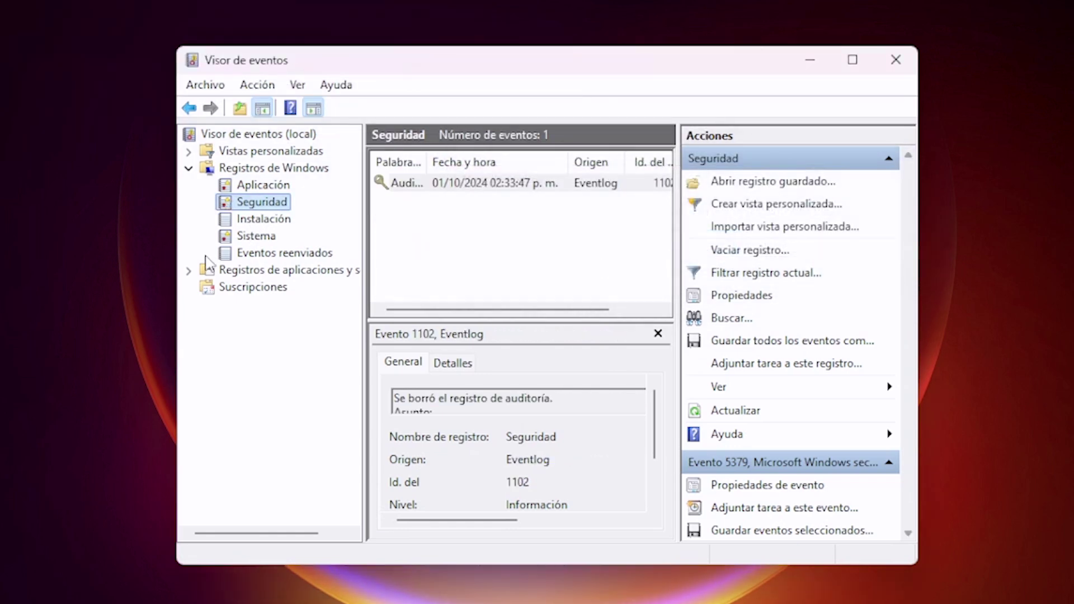
- Clear the Instalación log without saving its contents
{"action": "left_click", "coordinate": [251, 219]}
{"action": "right_click", "coordinate": [250, 221]}
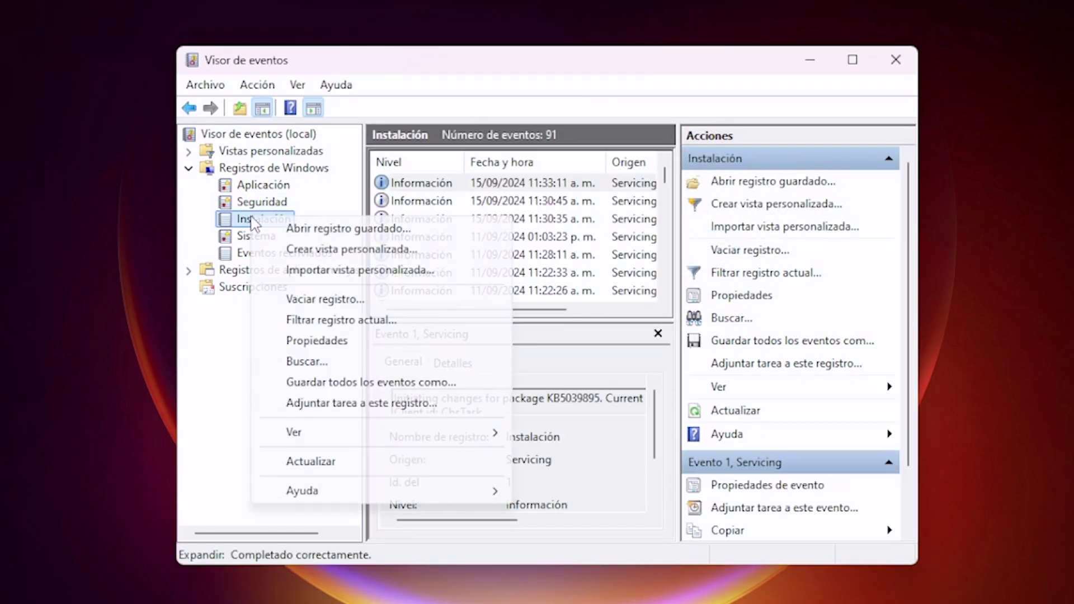
{"action": "left_click", "coordinate": [318, 300]}
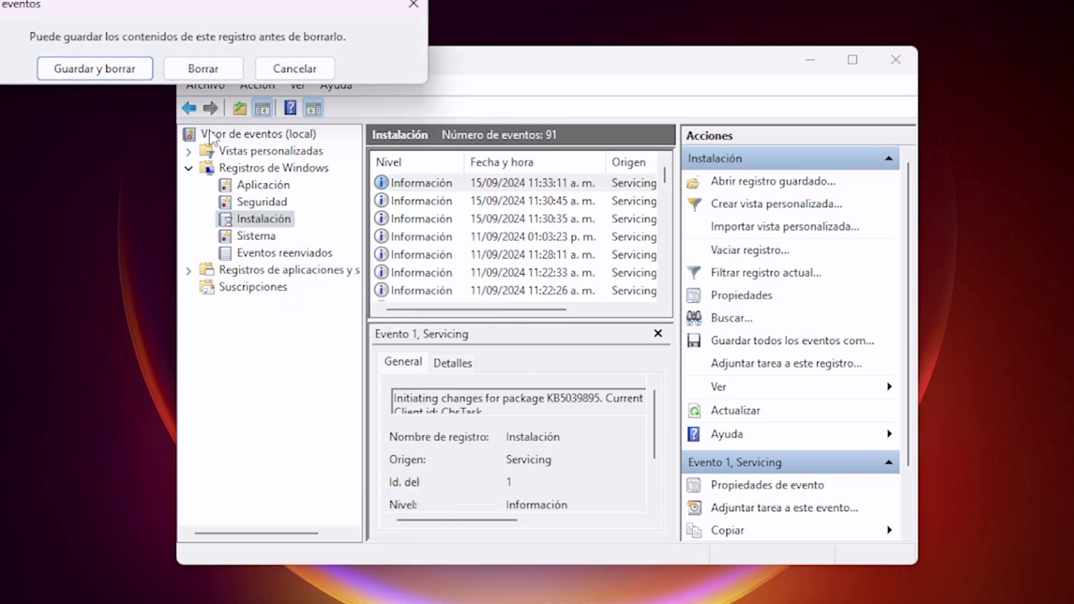
{"action": "left_click", "coordinate": [135, 66]}
- Clear the Sistema log without saving its contents
{"action": "left_click", "coordinate": [249, 238]}
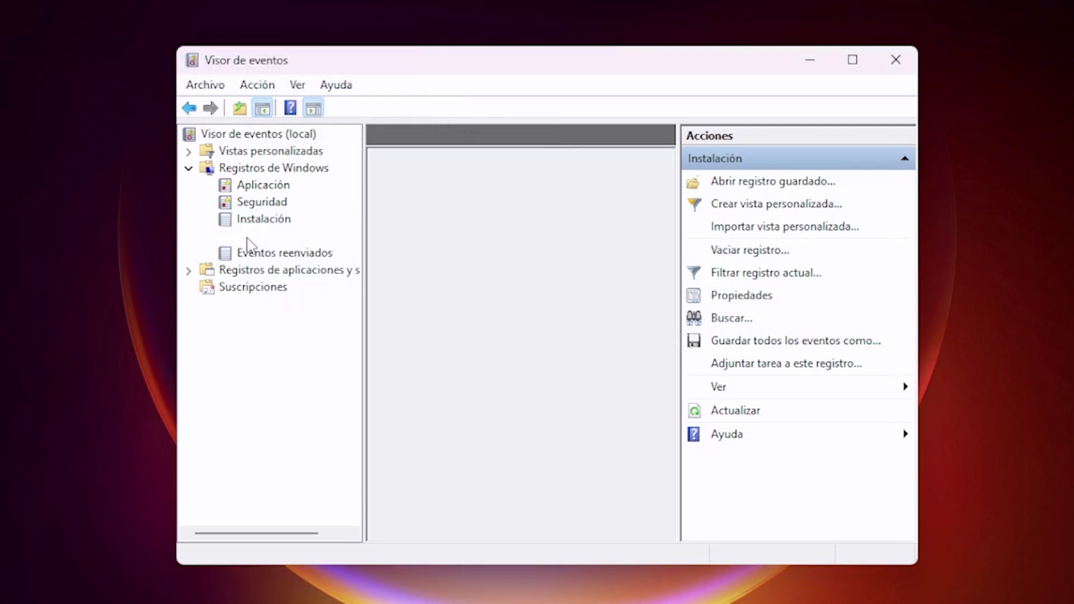
{"action": "right_click", "coordinate": [249, 238]}
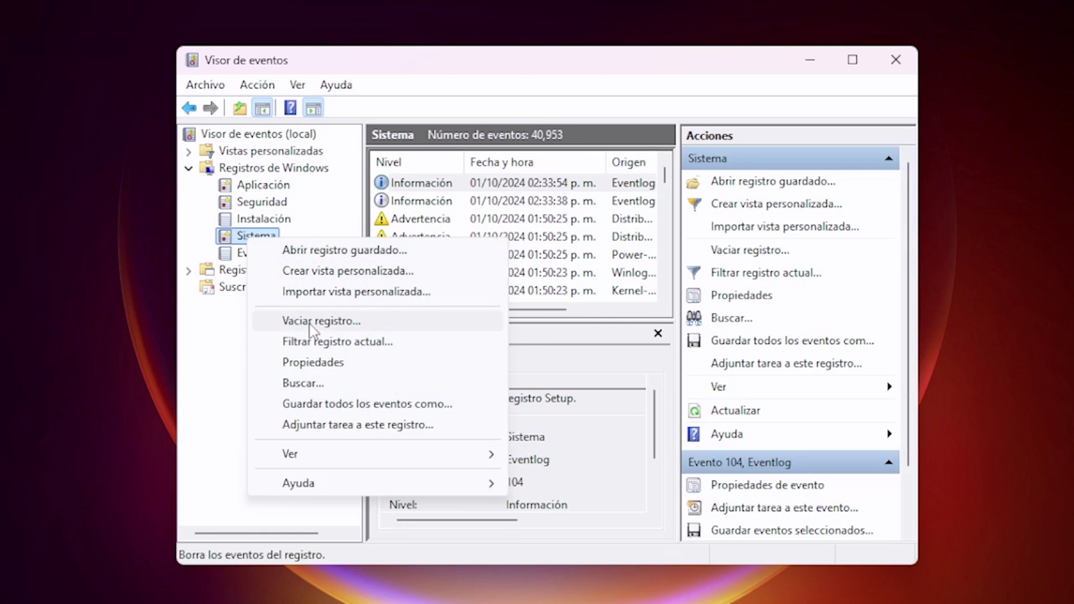
{"action": "left_click", "coordinate": [307, 323]}
{"action": "left_click", "coordinate": [234, 93]}
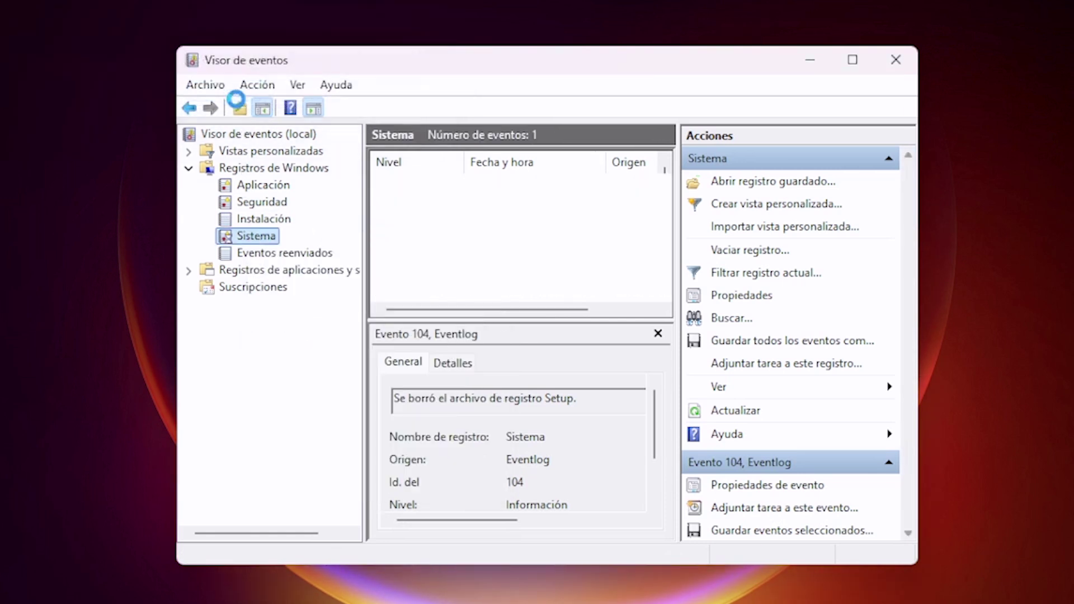
- Check the Eventos reenviados log for events and close the event viewer
{"action": "left_click", "coordinate": [260, 254]}
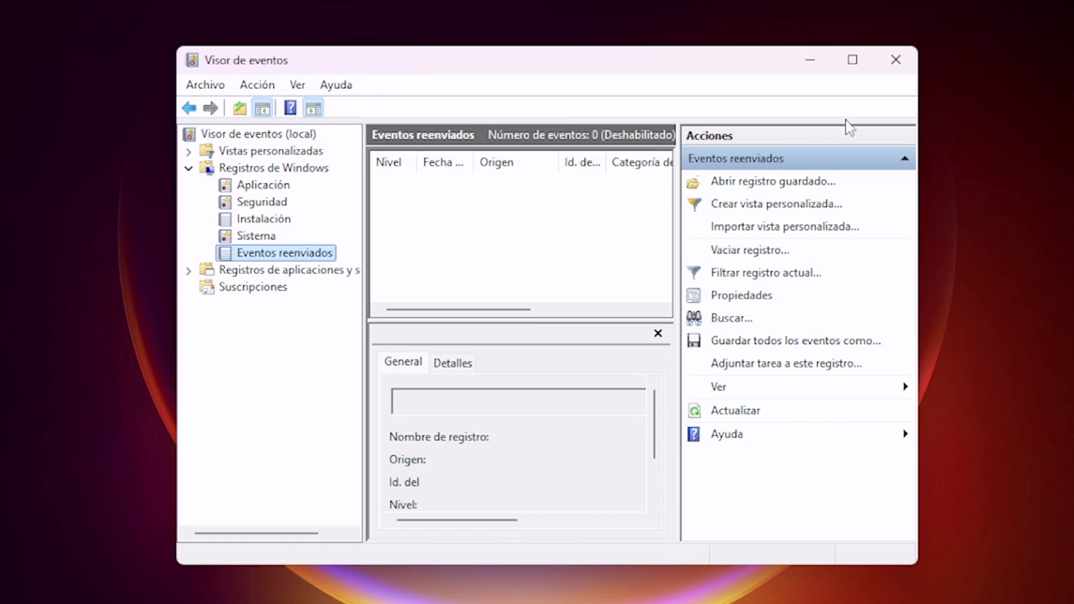
{"action": "left_click", "coordinate": [887, 66]}
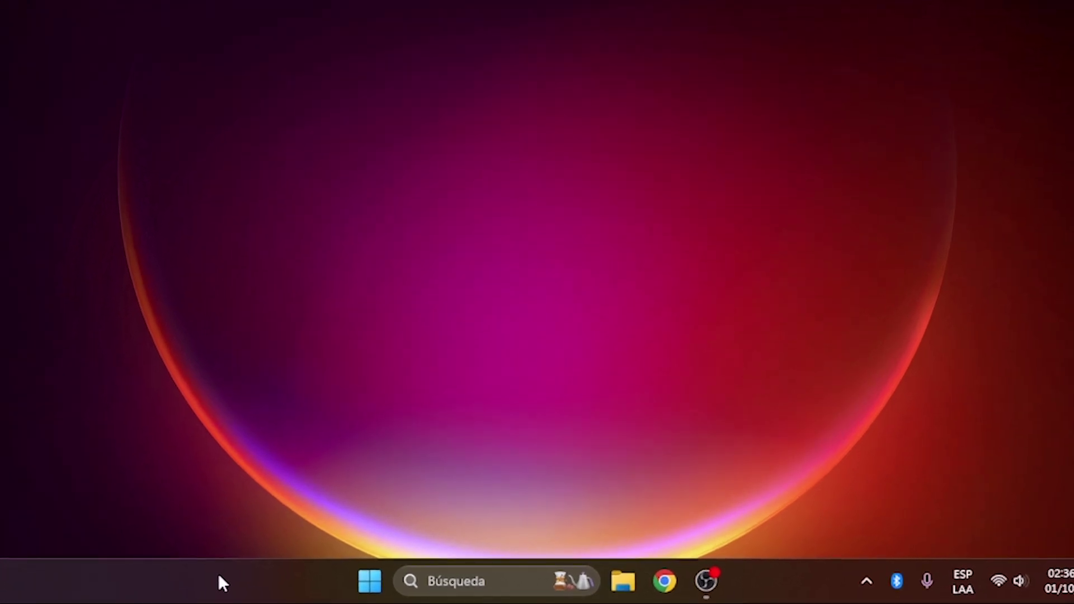
- Open the Task Manager (Administrador de tareas) in a maximized window and show the startup applications
{"action": "right_click", "coordinate": [218, 576]}
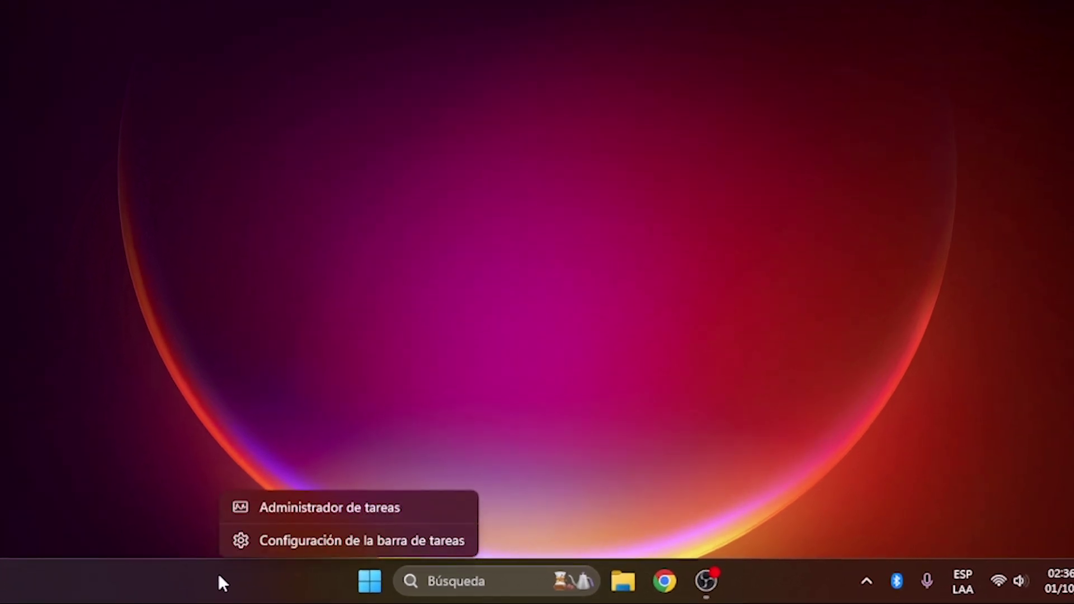
{"action": "left_click", "coordinate": [325, 505]}
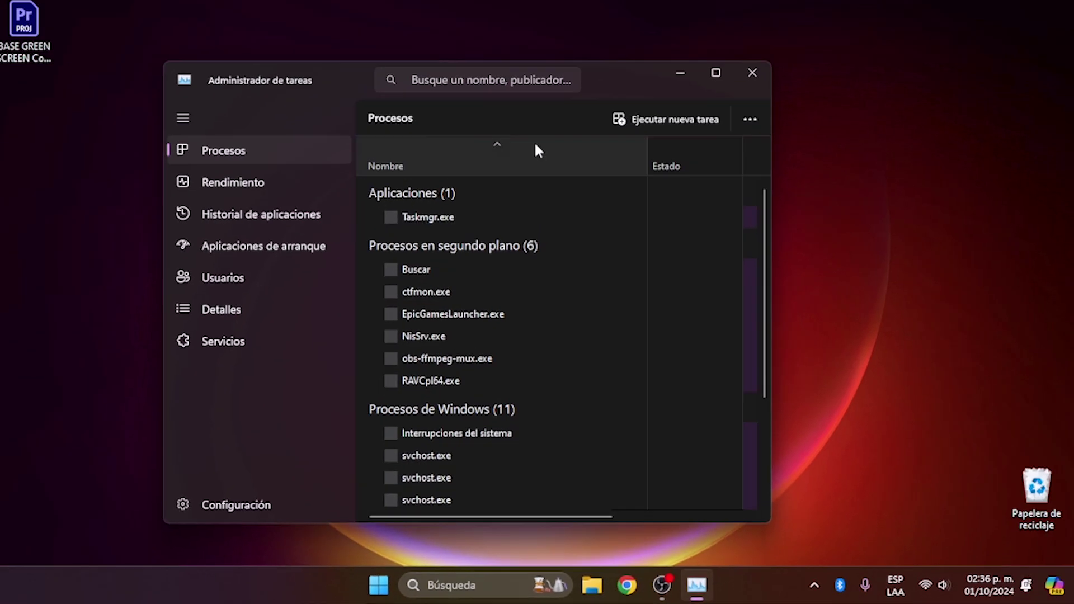
{"action": "left_click", "coordinate": [716, 73]}
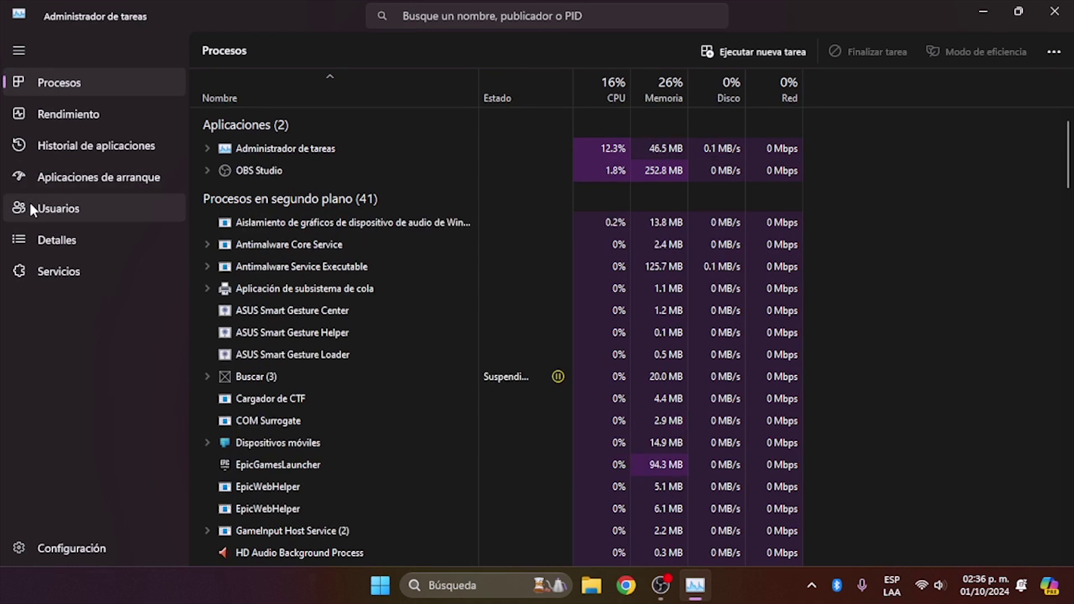
{"action": "left_click", "coordinate": [62, 176]}
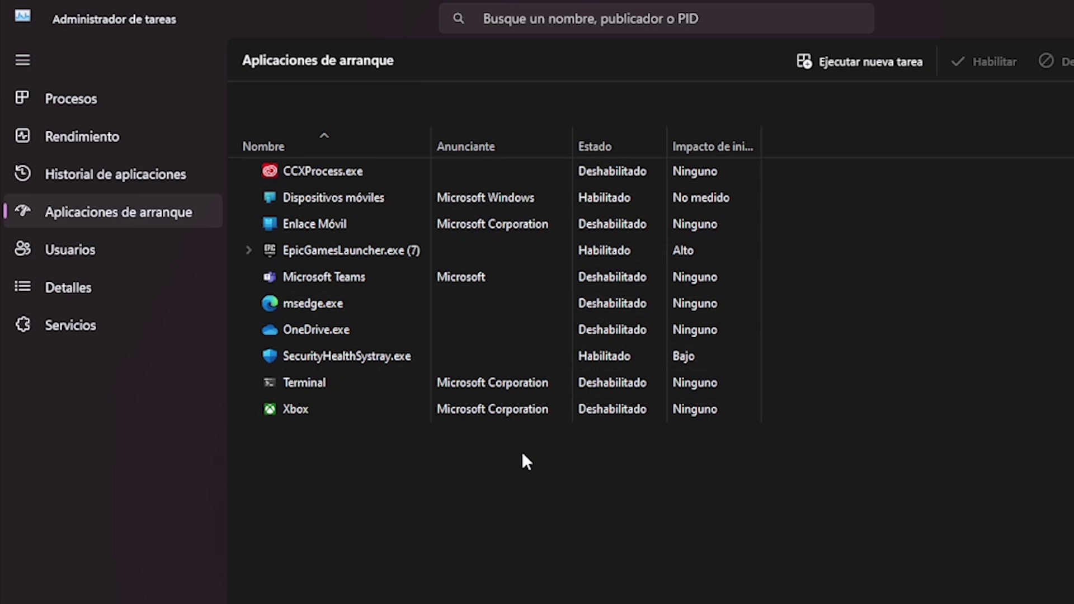
- Disable Dispositivos móviles as a startup application
{"action": "left_click", "coordinate": [377, 172]}
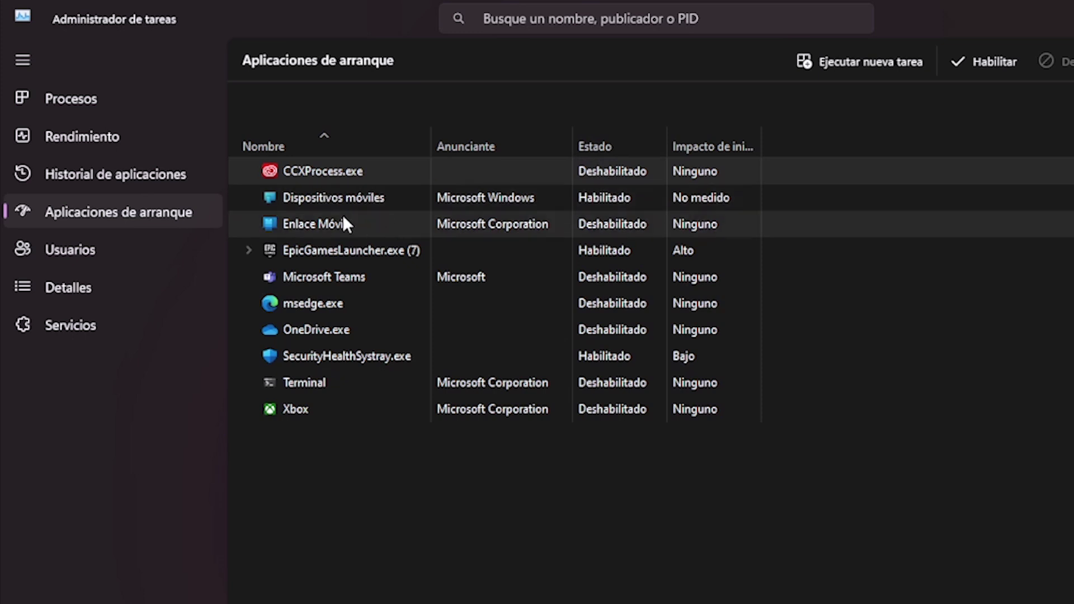
{"action": "left_click", "coordinate": [333, 196]}
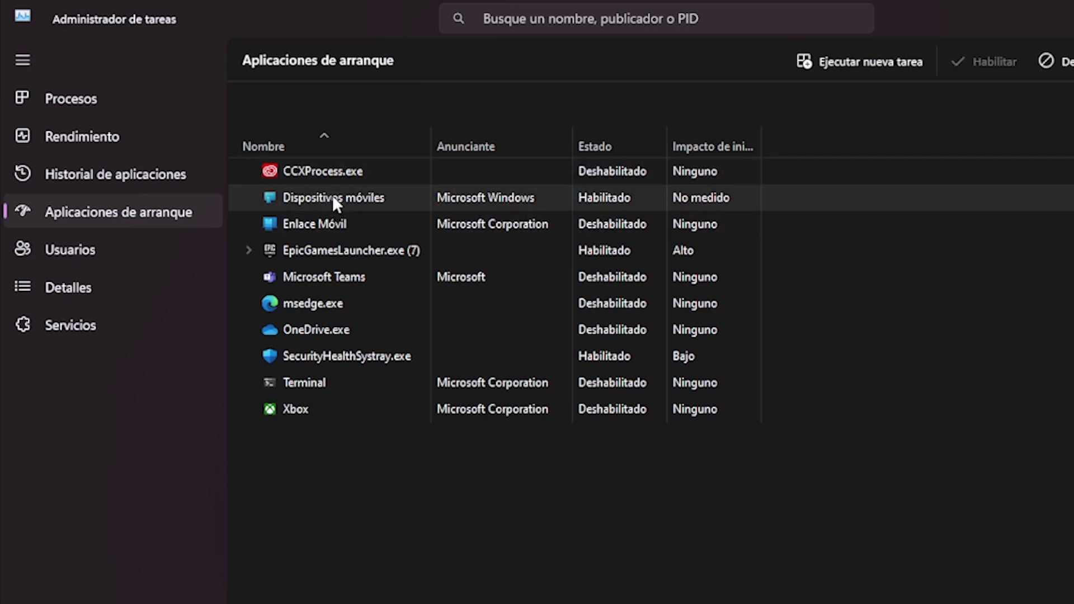
{"action": "right_click", "coordinate": [593, 200]}
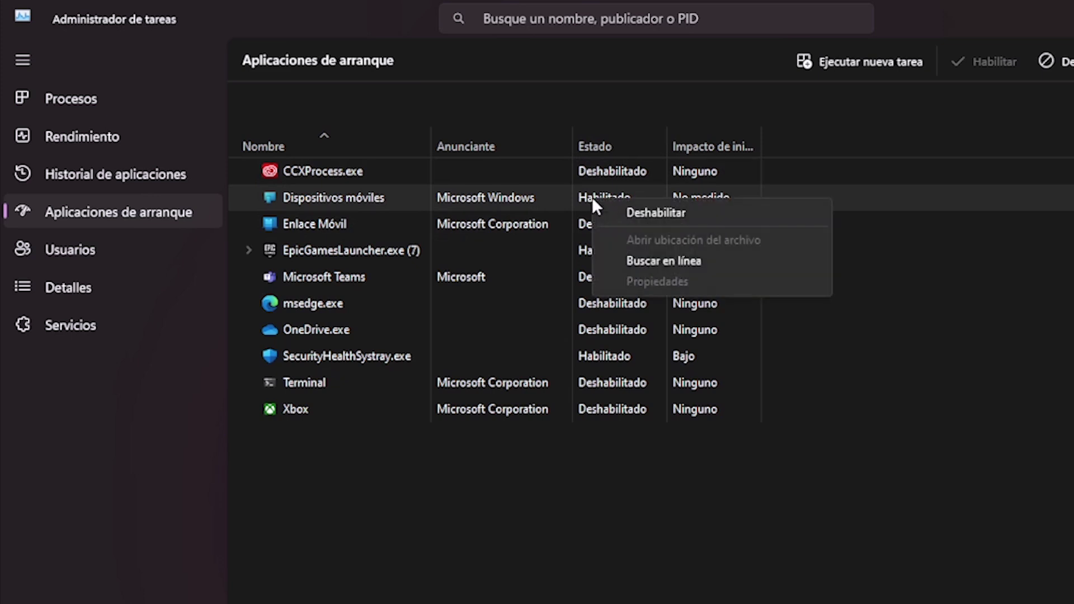
{"action": "left_click", "coordinate": [633, 213]}
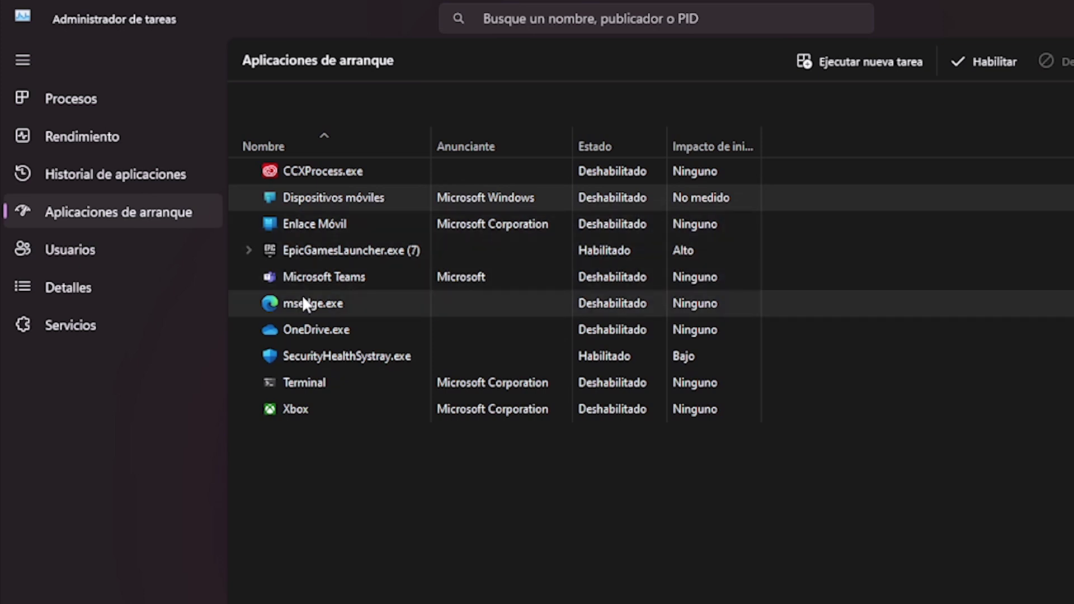
- Disable SecurityHealthSystray.exe as a startup application and close the Task Manager
{"action": "left_click", "coordinate": [379, 350]}
{"action": "right_click", "coordinate": [379, 350]}
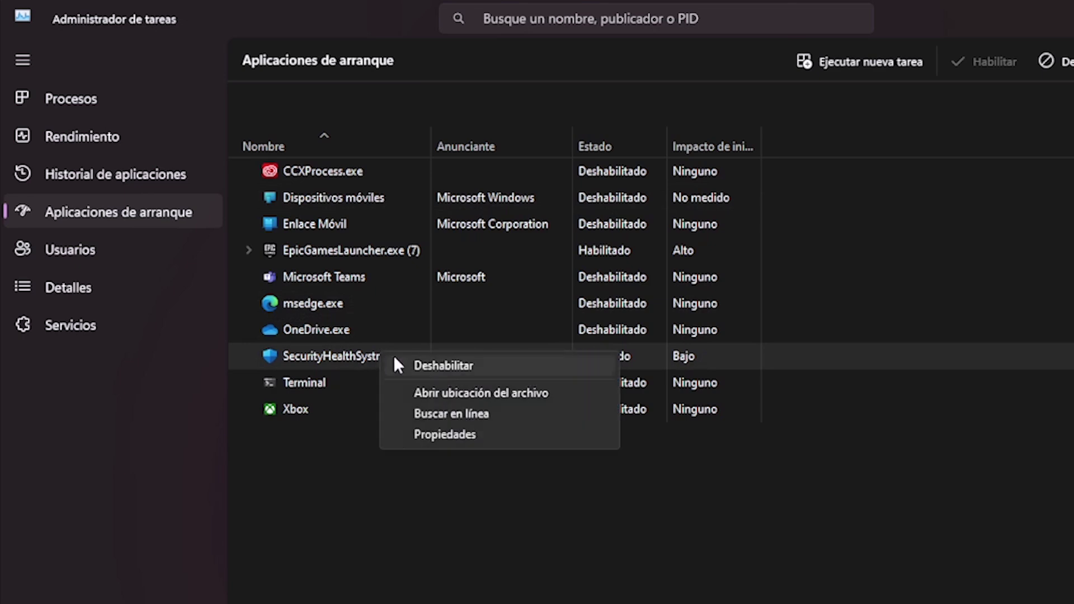
{"action": "left_click", "coordinate": [431, 365]}
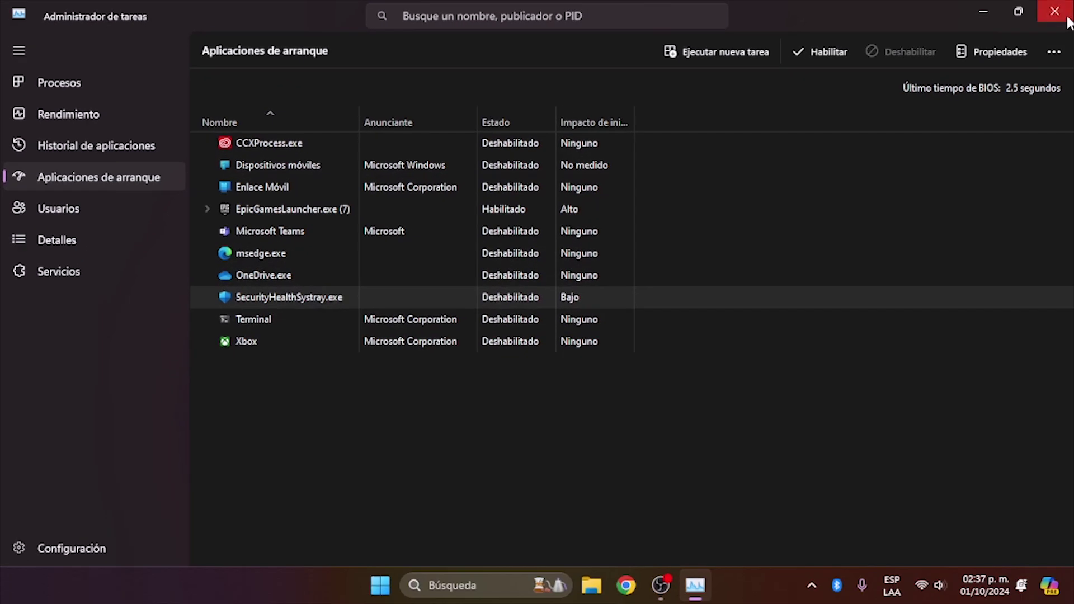
{"action": "left_click", "coordinate": [1067, 21]}
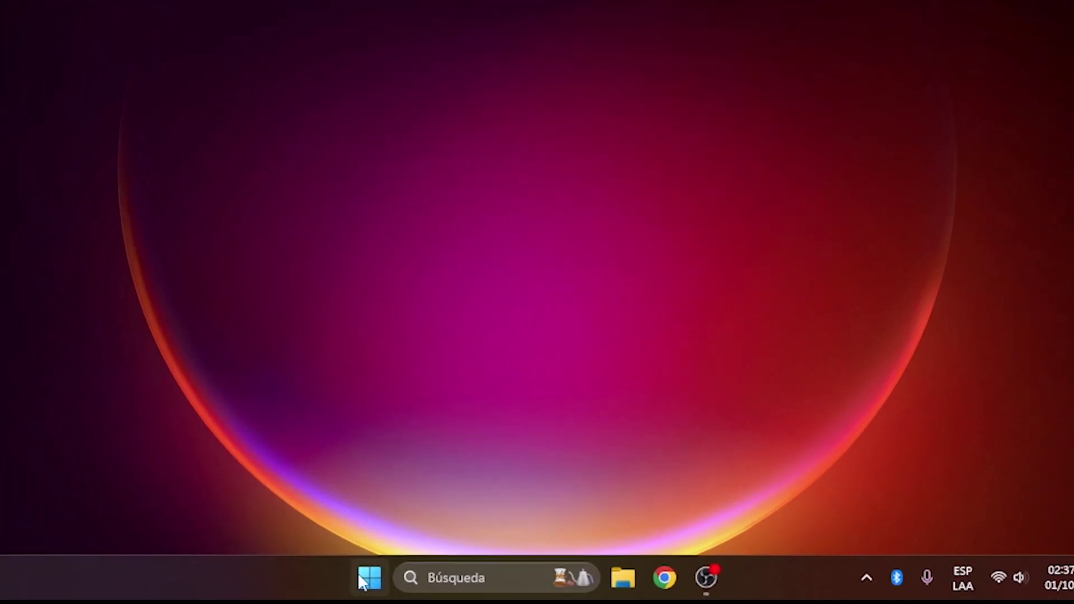
- Launch the System Configuration utility by running the msconfig command
{"action": "right_click", "coordinate": [368, 579]}
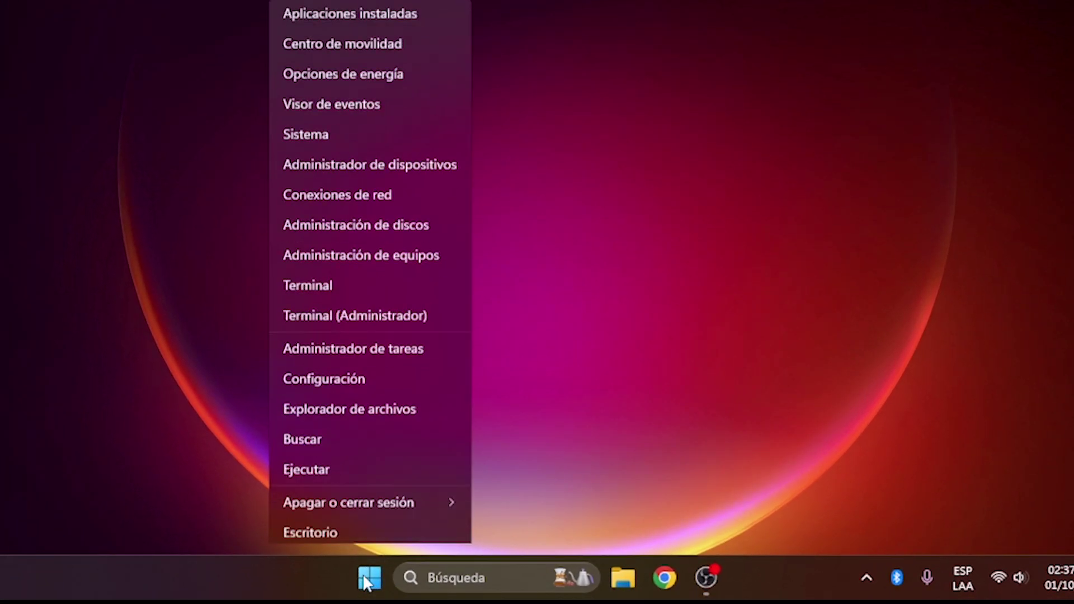
{"action": "left_click", "coordinate": [305, 463]}
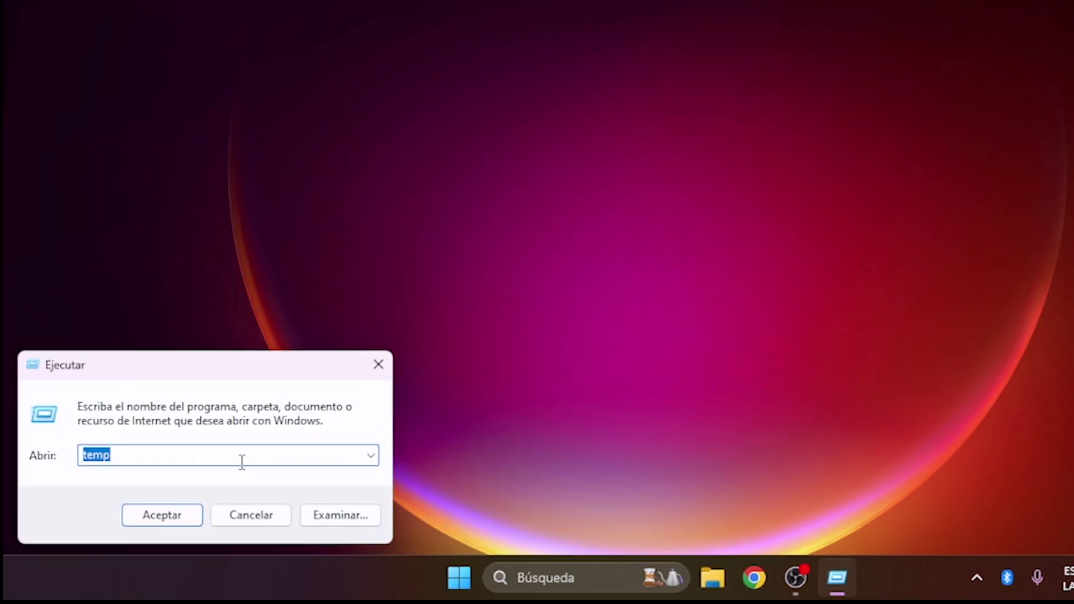
{"action": "type", "text": "msconfig"}
{"action": "key", "text": "BackSpace"}
{"action": "key", "text": "BackSpace"}
{"action": "key", "text": "BackSpace"}
{"action": "type", "text": "fi"}
{"action": "left_click", "coordinate": [178, 523]}
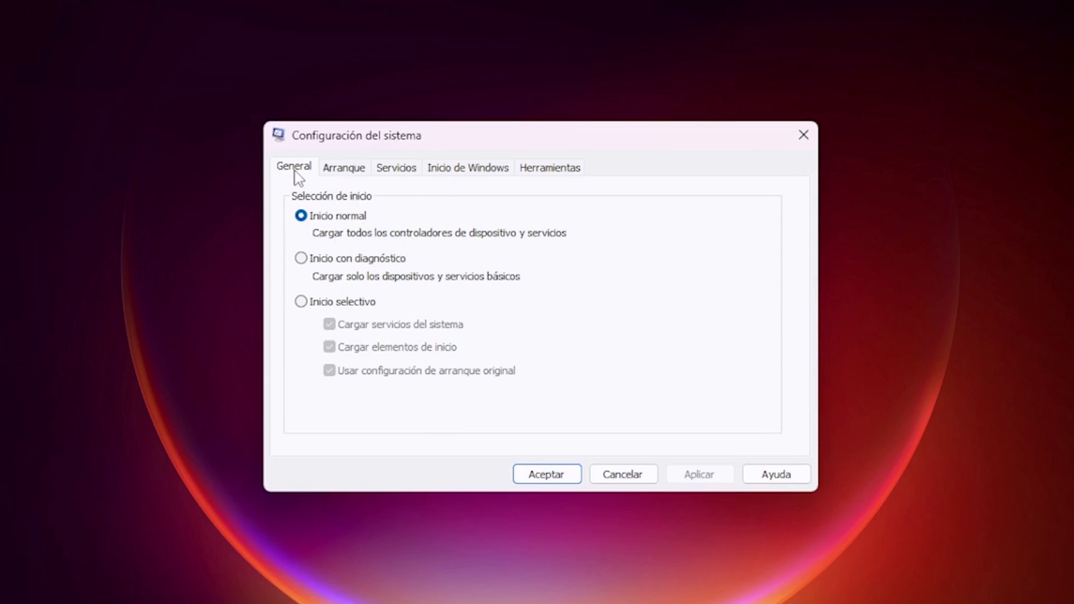
- Choose Inicio selectivo as the startup selection, and set and apply a boot timeout of 15 seconds
{"action": "left_click", "coordinate": [305, 305]}
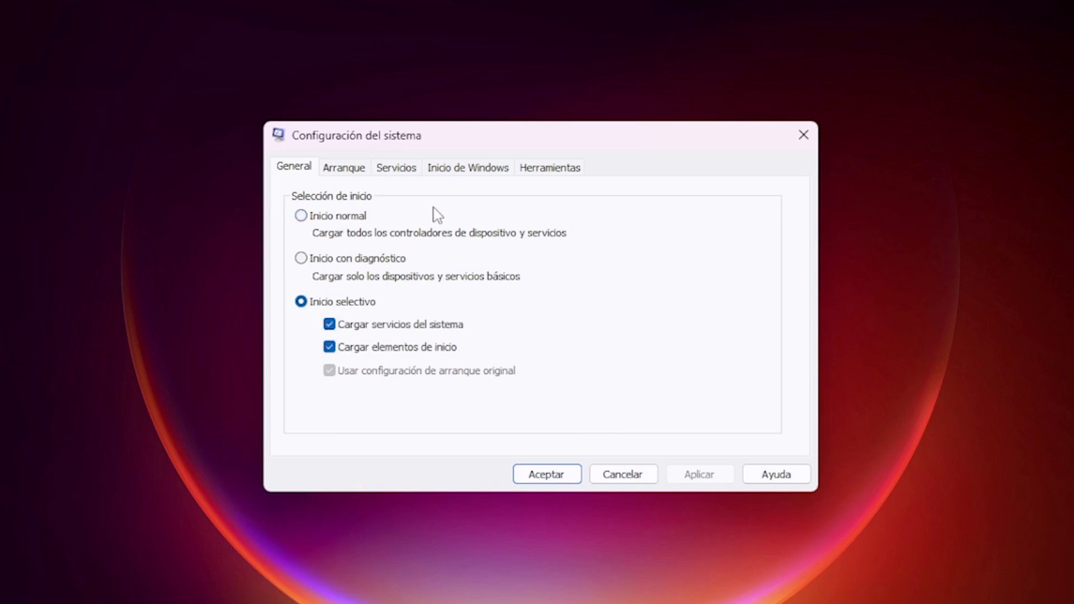
{"action": "left_click", "coordinate": [351, 171]}
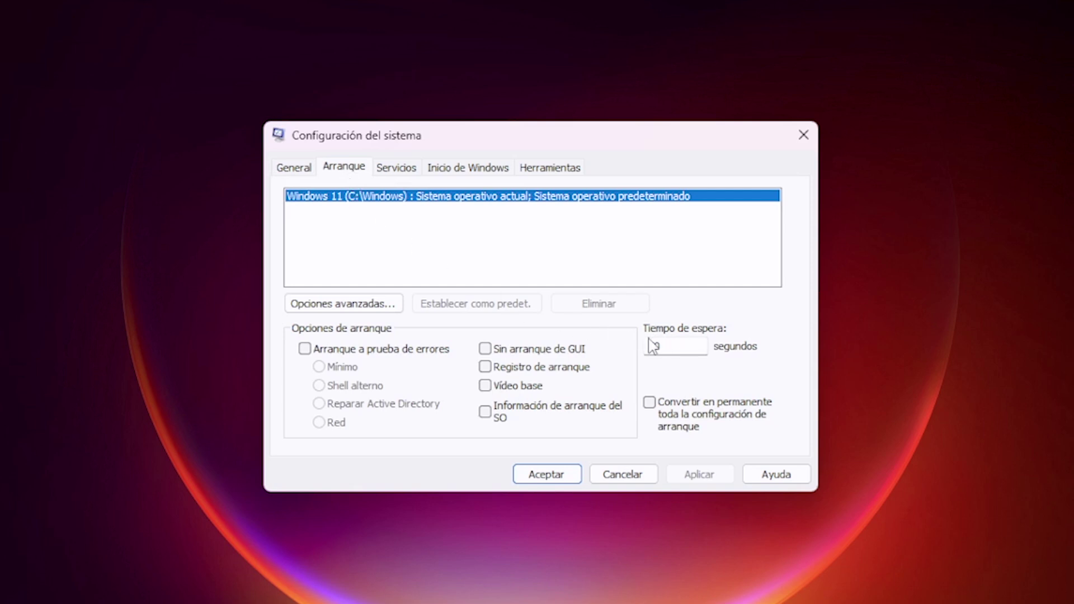
{"action": "double_click", "coordinate": [677, 351]}
{"action": "type", "text": "15"}
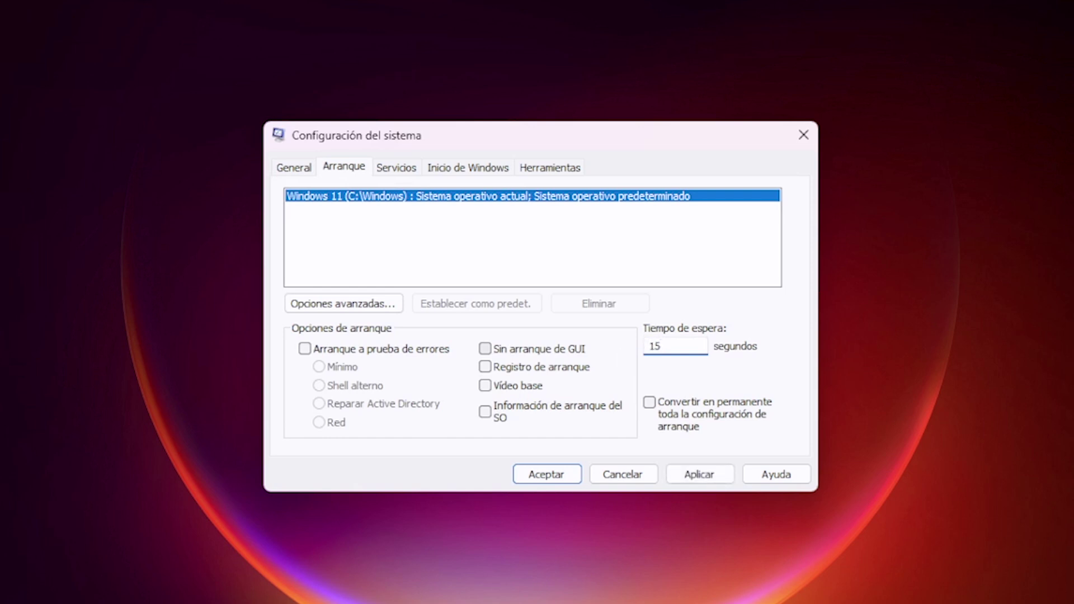
{"action": "left_click", "coordinate": [689, 479]}
- Enable the processor count in the advanced boot options and set it to 8
{"action": "left_click", "coordinate": [370, 307]}
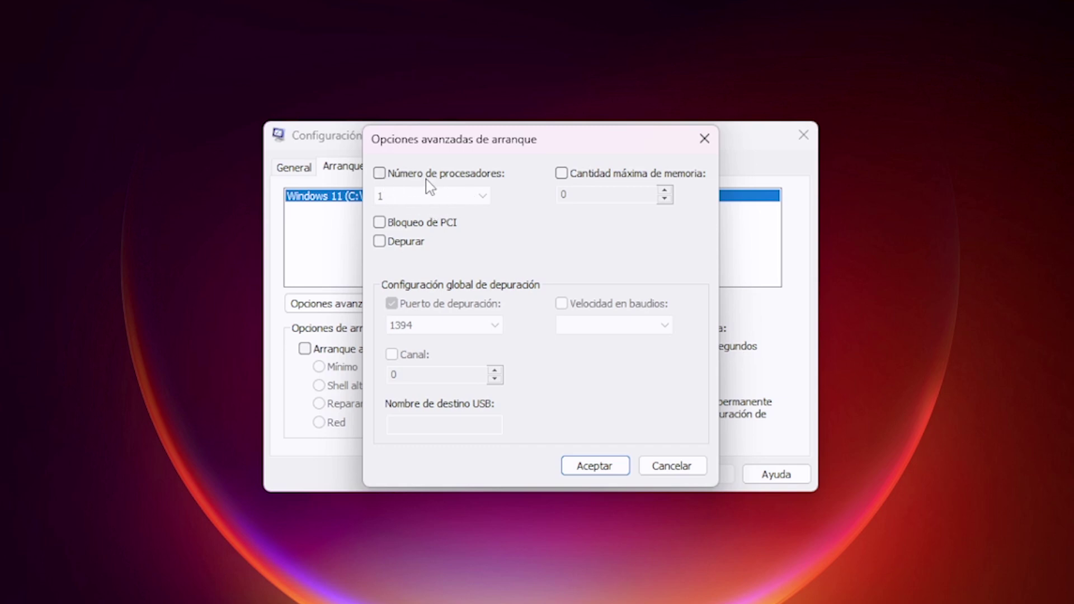
{"action": "left_click", "coordinate": [382, 175]}
{"action": "left_click", "coordinate": [476, 200]}
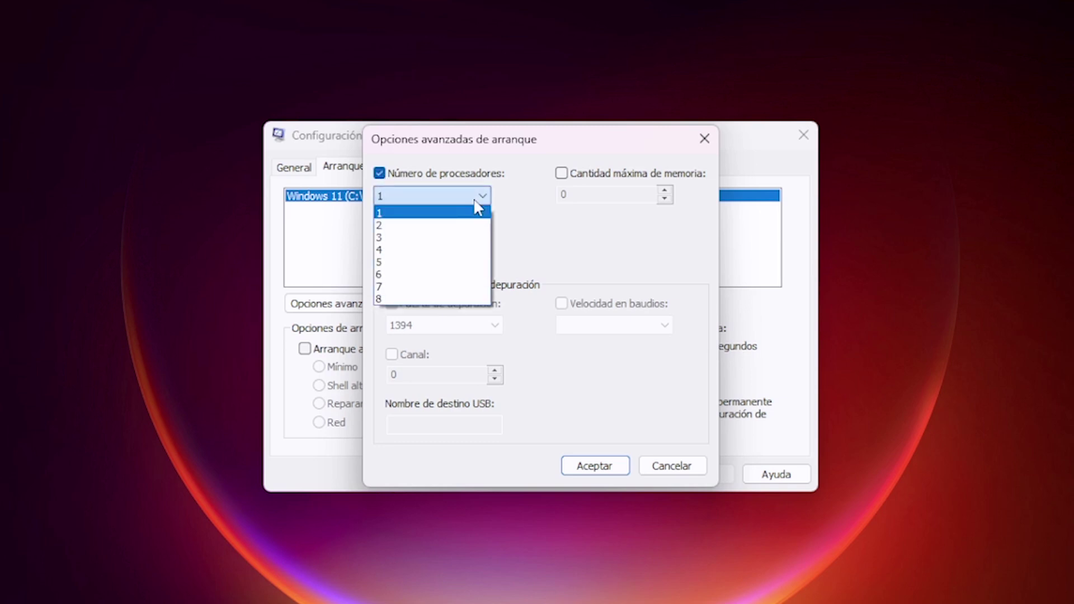
{"action": "left_click", "coordinate": [391, 301]}
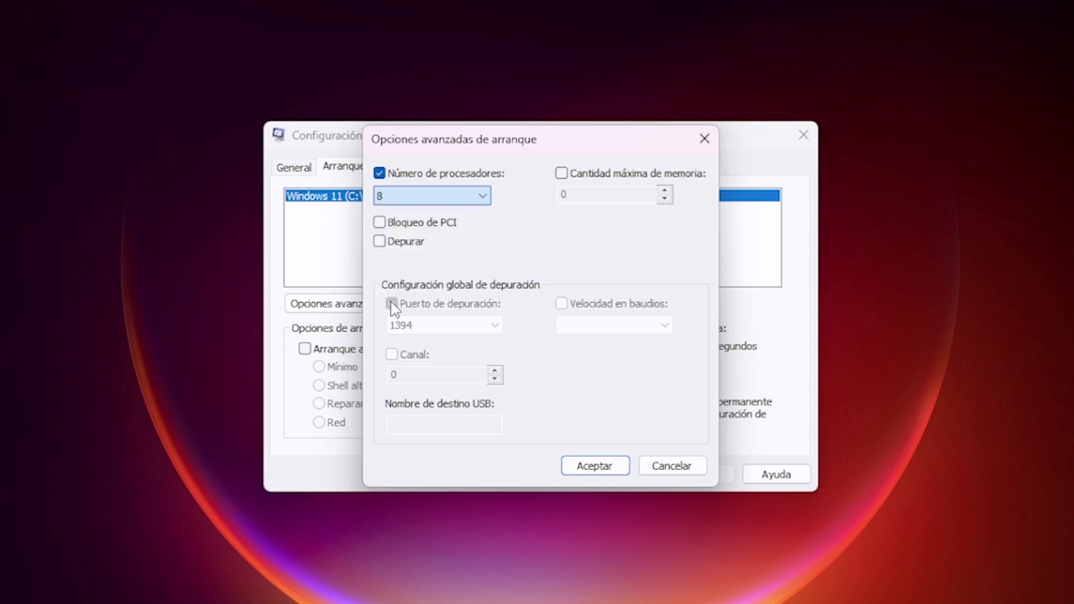
{"action": "left_click", "coordinate": [612, 468]}
- Apply the boot configuration changes and exit System Configuration without restarting the computer
{"action": "left_click", "coordinate": [689, 480]}
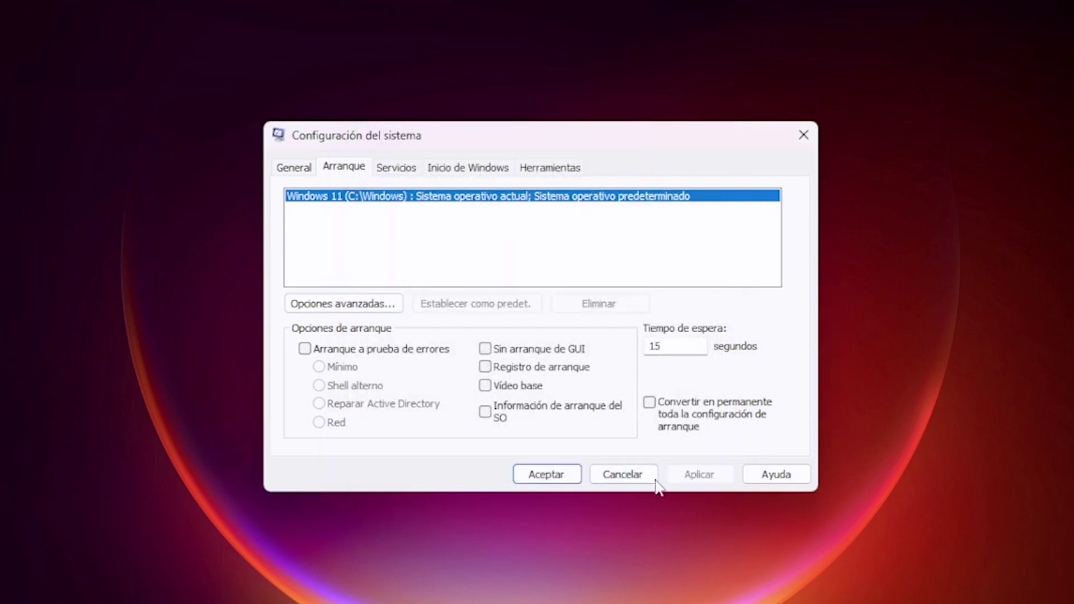
{"action": "left_click", "coordinate": [546, 481]}
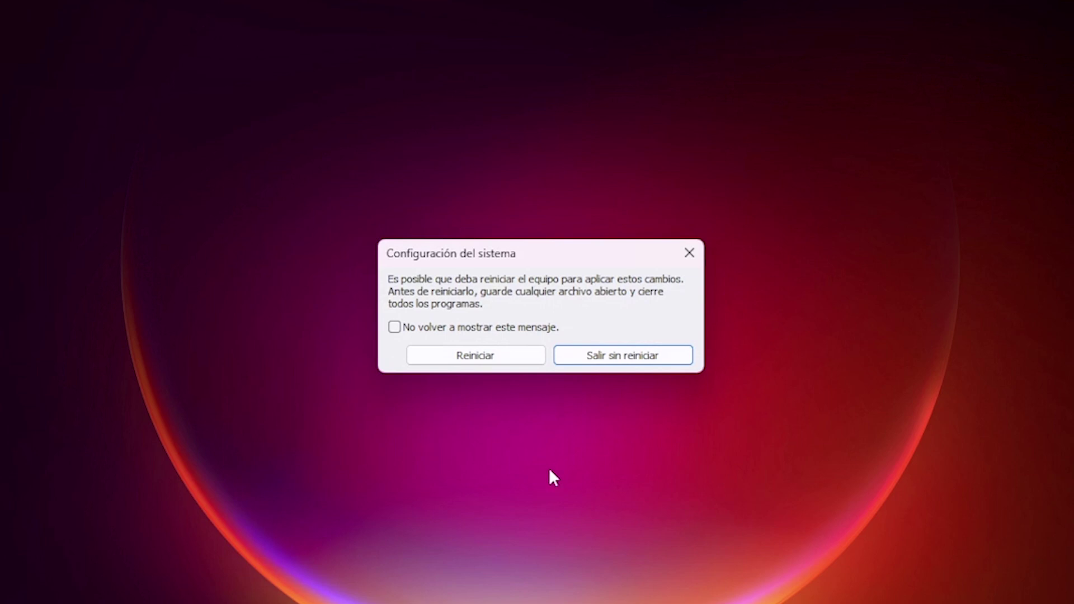
{"action": "left_click", "coordinate": [625, 357]}
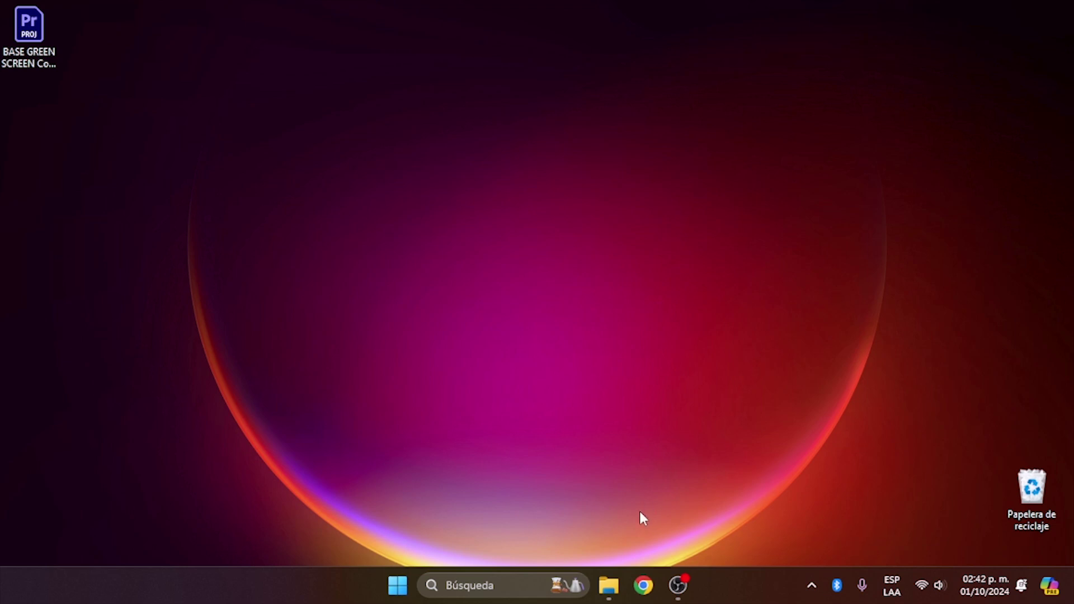
- Open the properties of Este equipo from File Explorer
{"action": "left_click", "coordinate": [608, 585]}
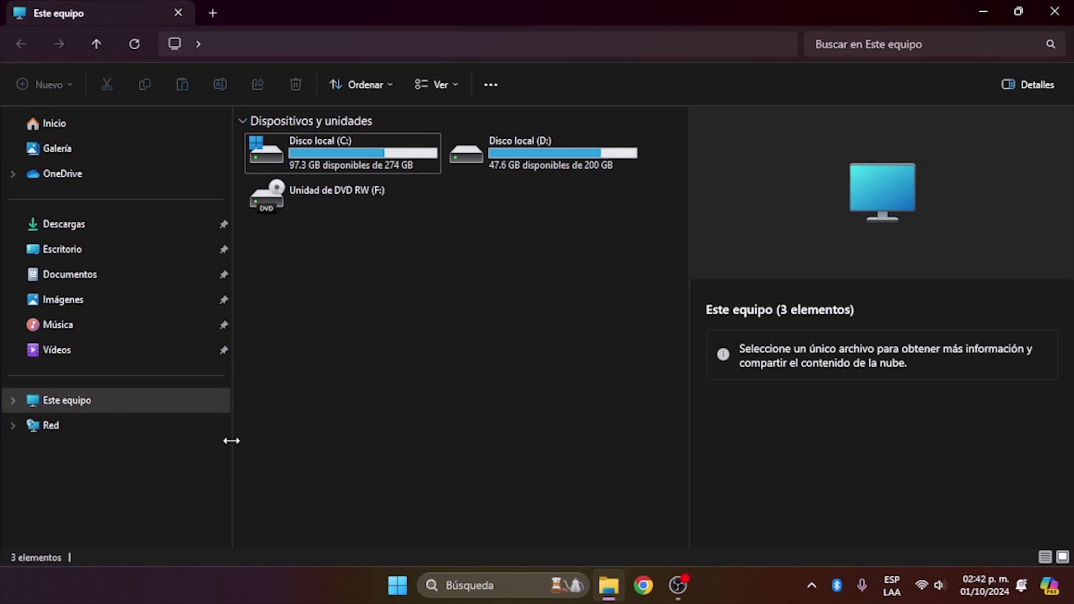
{"action": "right_click", "coordinate": [68, 407]}
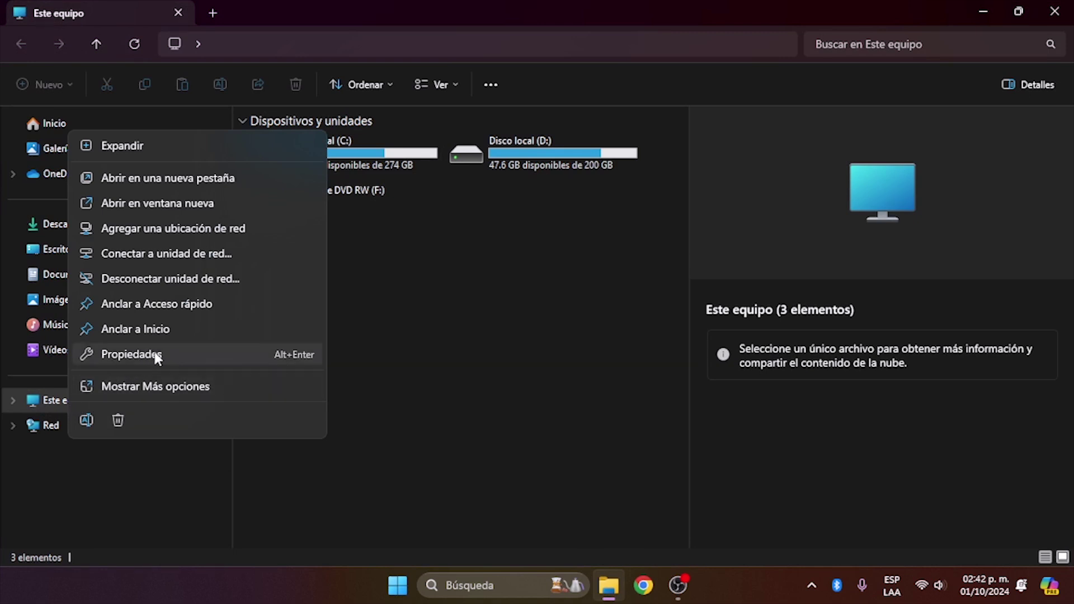
{"action": "left_click", "coordinate": [474, 347]}
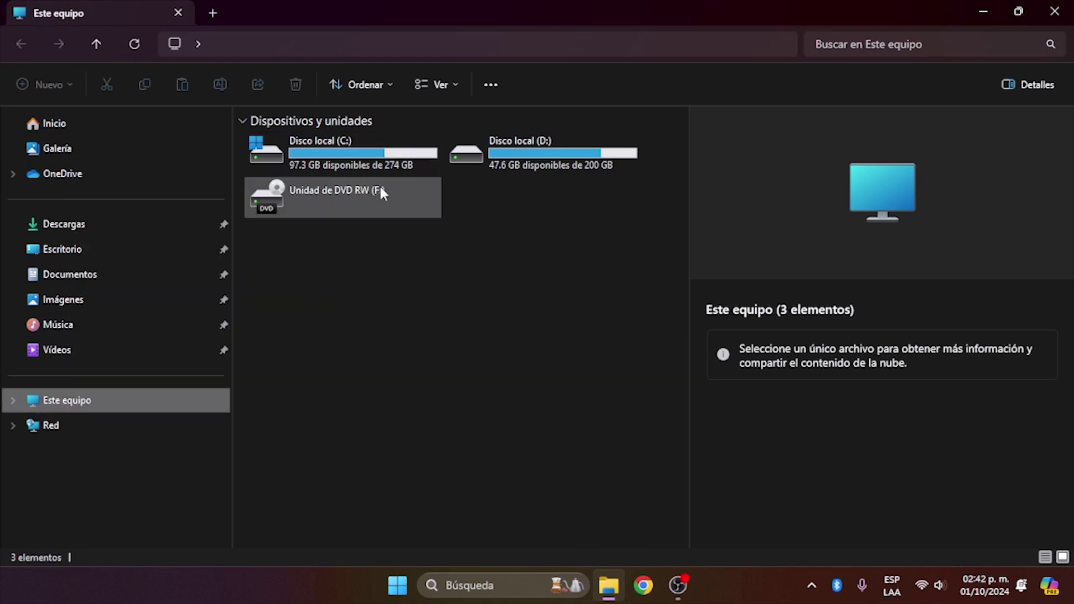
{"action": "right_click", "coordinate": [447, 343]}
{"action": "left_click", "coordinate": [536, 336]}
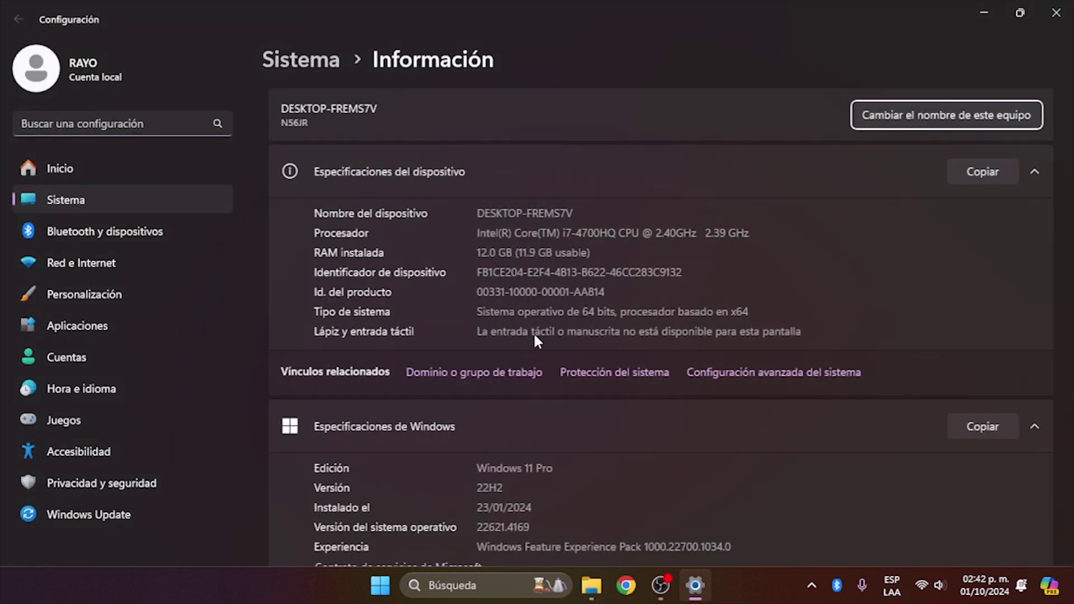
- Open Configuración avanzada del sistema and show the Opciones avanzadas settings in Propiedades del sistema
{"action": "left_click", "coordinate": [755, 379]}
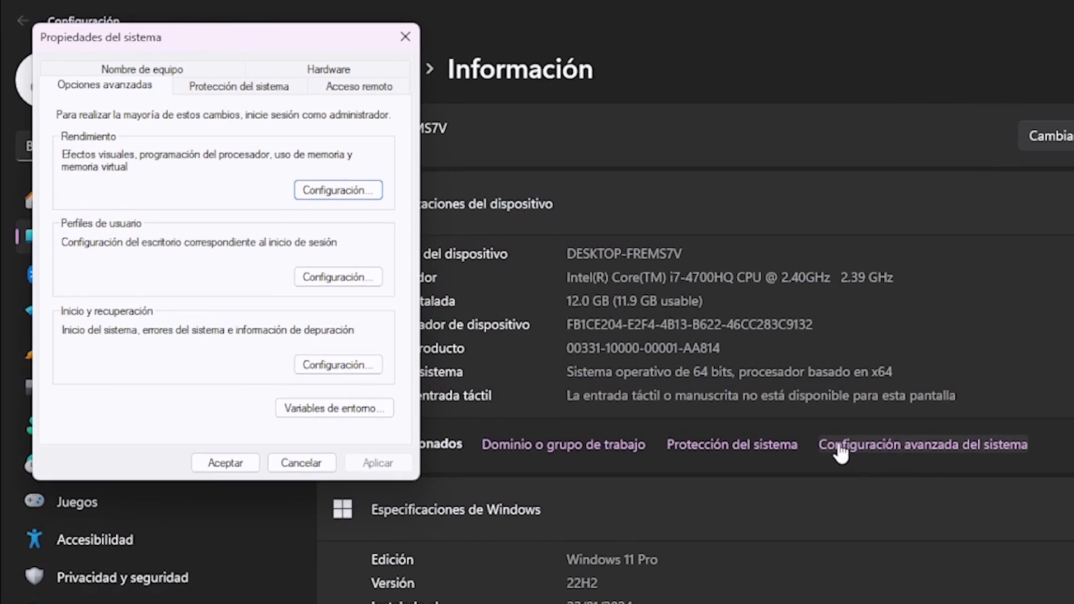
{"action": "left_click_drag", "start_coordinate": [230, 31], "coordinate": [658, 153]}
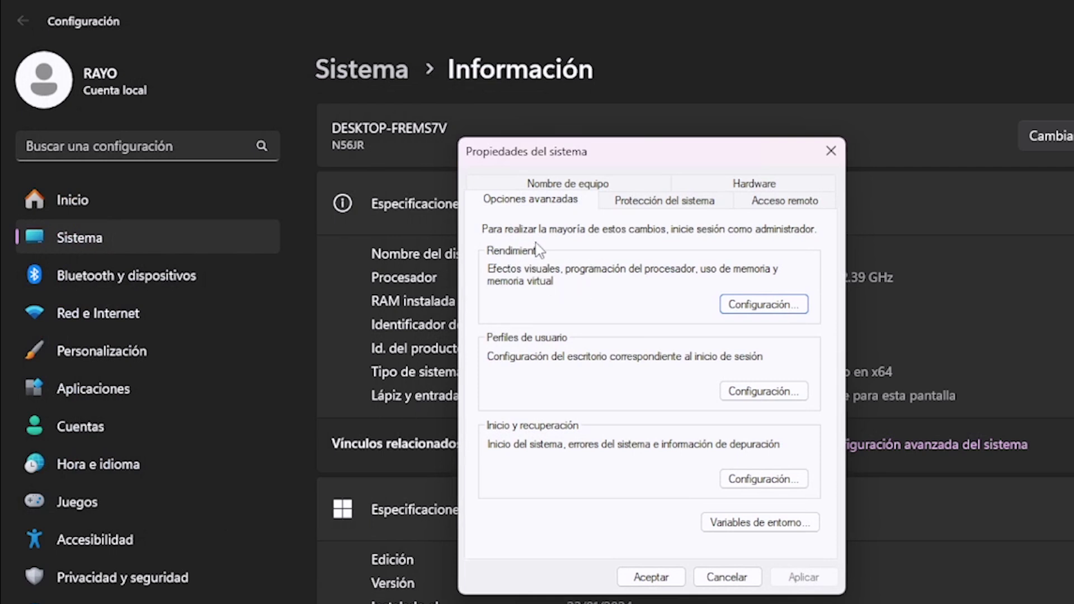
{"action": "left_click", "coordinate": [638, 203]}
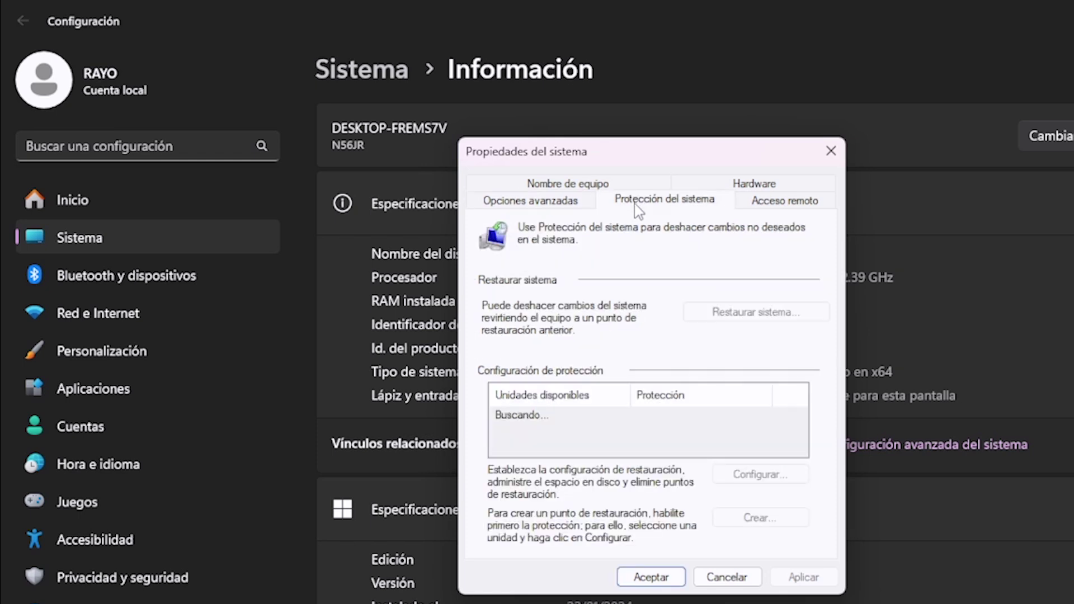
{"action": "left_click", "coordinate": [548, 206]}
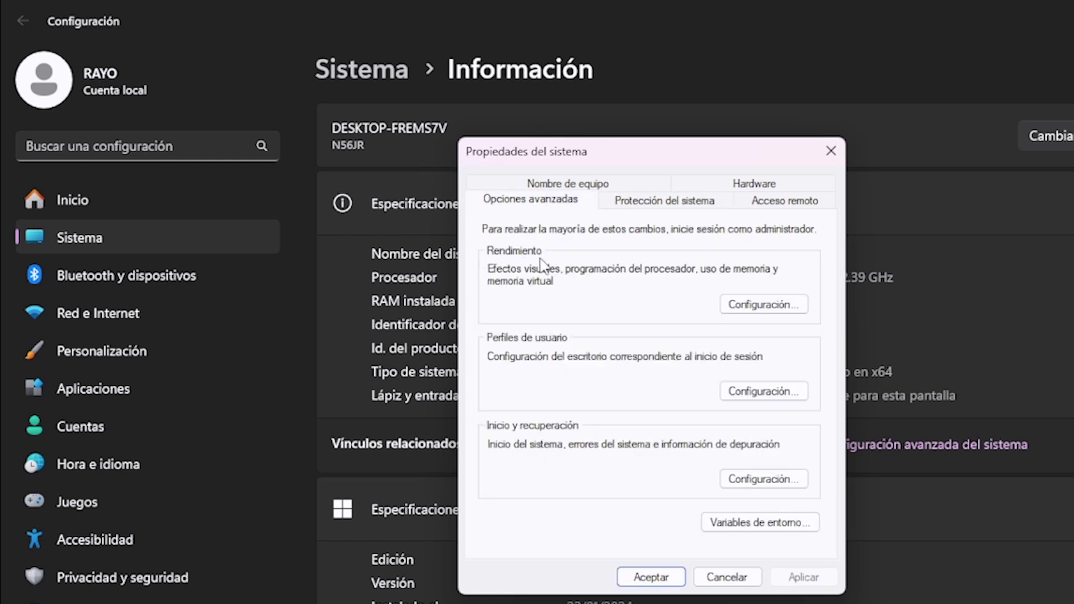
- Adjust the visual effects for best performance, re-enable only Mostrar vistas en miniatura en lugar de iconos, and apply the changes
{"action": "left_click", "coordinate": [730, 308]}
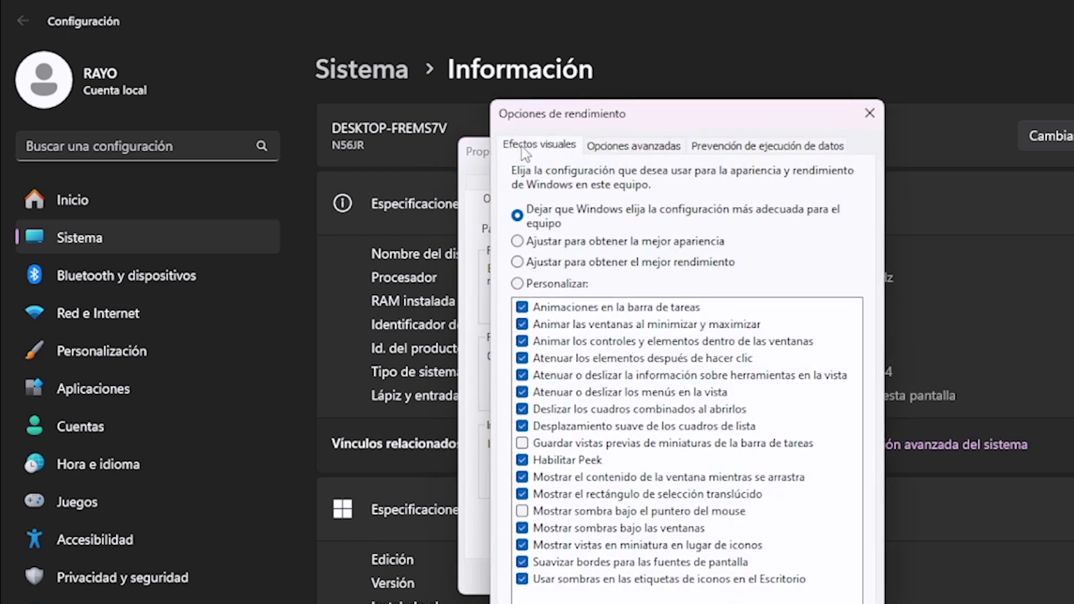
{"action": "left_click", "coordinate": [630, 148]}
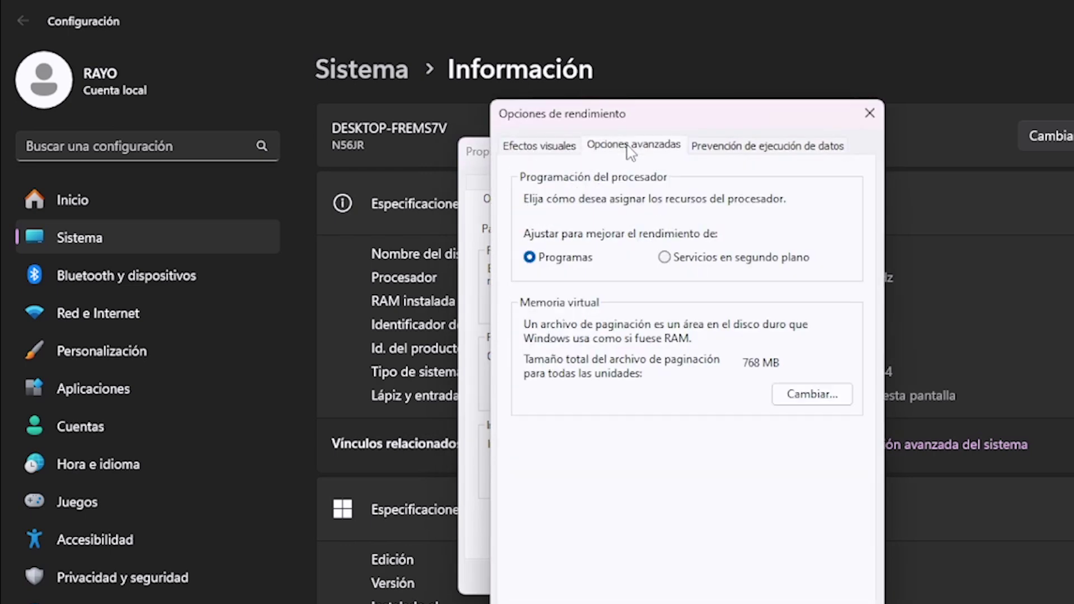
{"action": "left_click", "coordinate": [561, 158]}
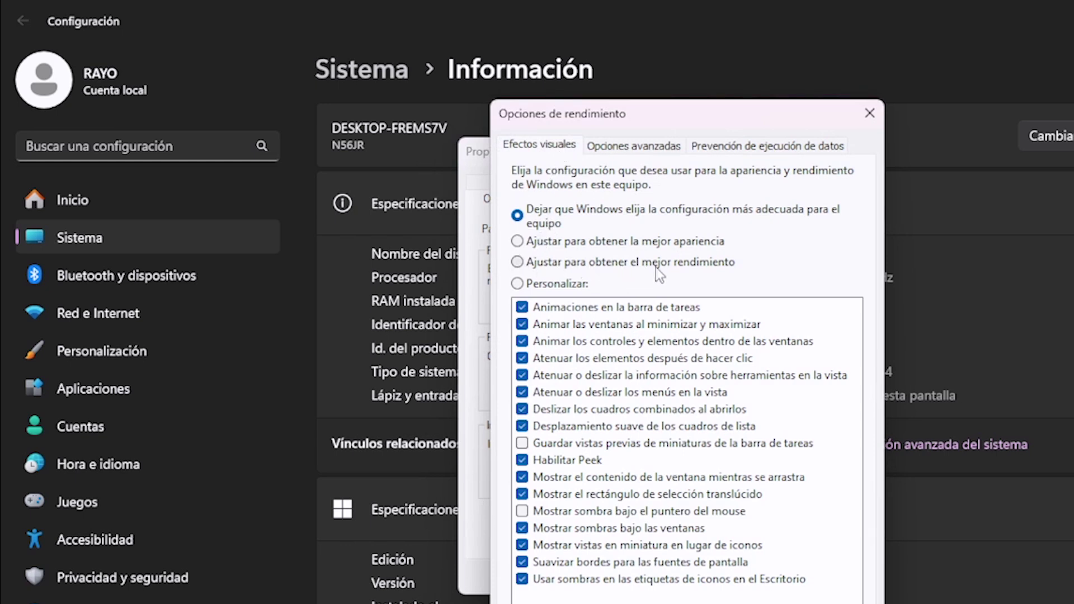
{"action": "left_click", "coordinate": [532, 266]}
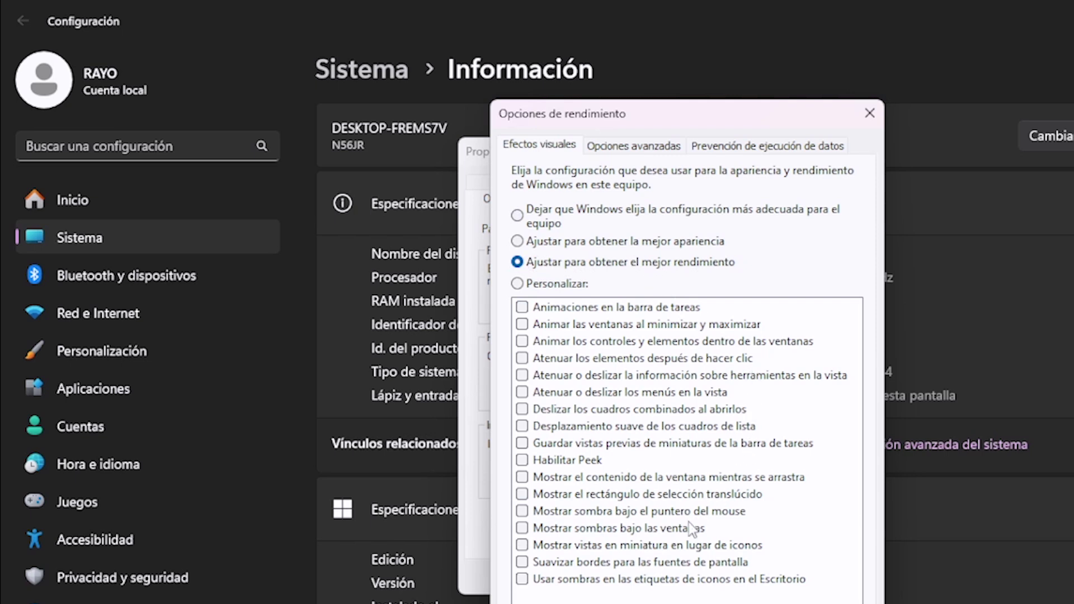
{"action": "left_click", "coordinate": [521, 547]}
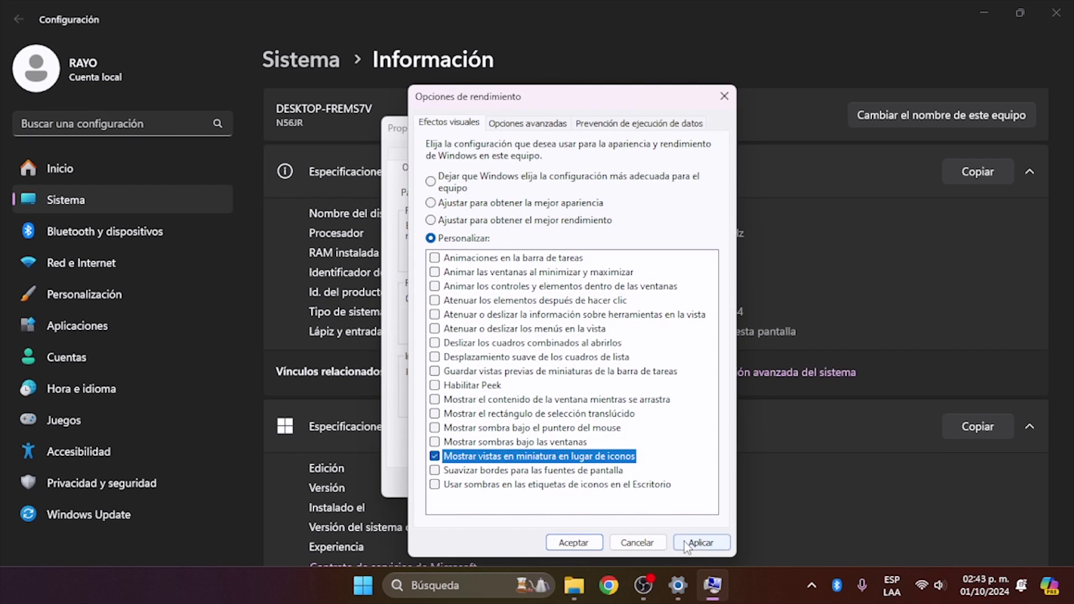
{"action": "left_click", "coordinate": [842, 603]}
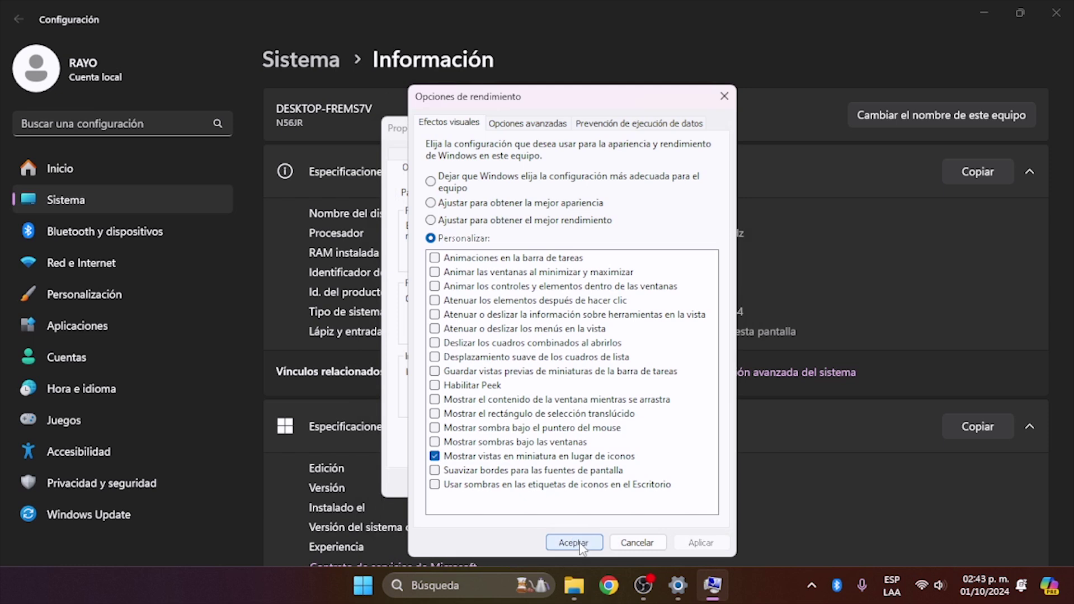
{"action": "left_click", "coordinate": [574, 542]}
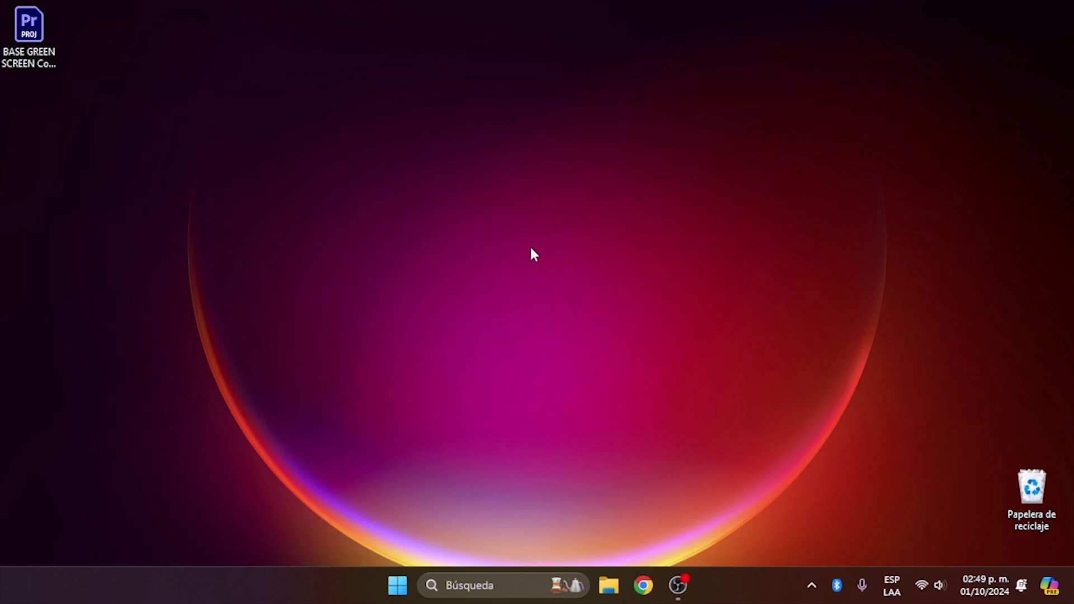
- Open the NVIDIA Control Panel from the desktop
{"action": "right_click", "coordinate": [453, 232]}
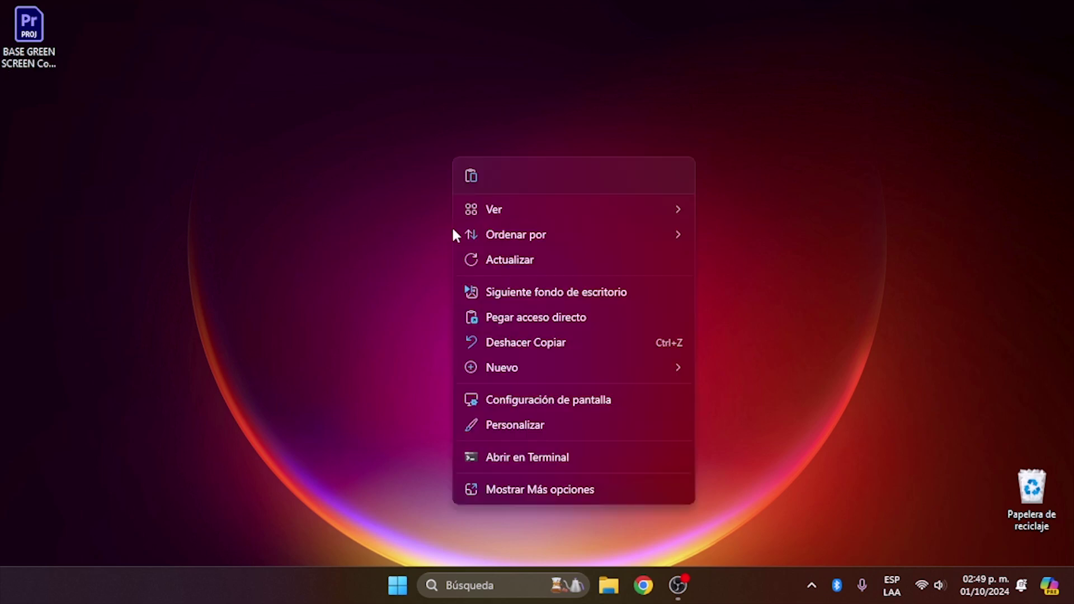
{"action": "left_click", "coordinate": [518, 490]}
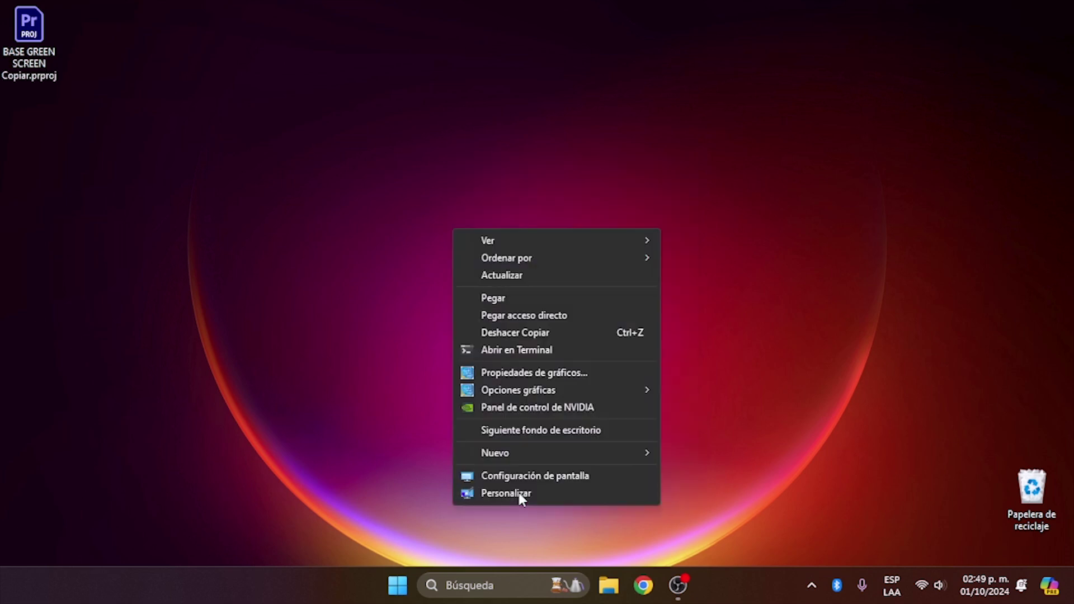
{"action": "left_click", "coordinate": [505, 409]}
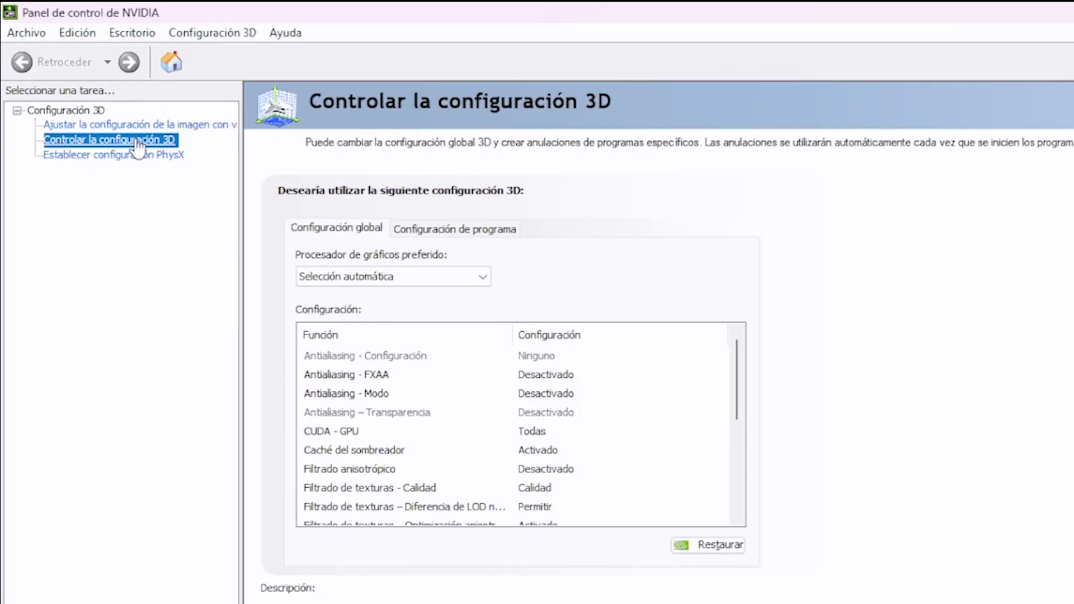
- Look over the PhysX and image preview settings and return to Controlar la configuración 3D
{"action": "left_click", "coordinate": [121, 157]}
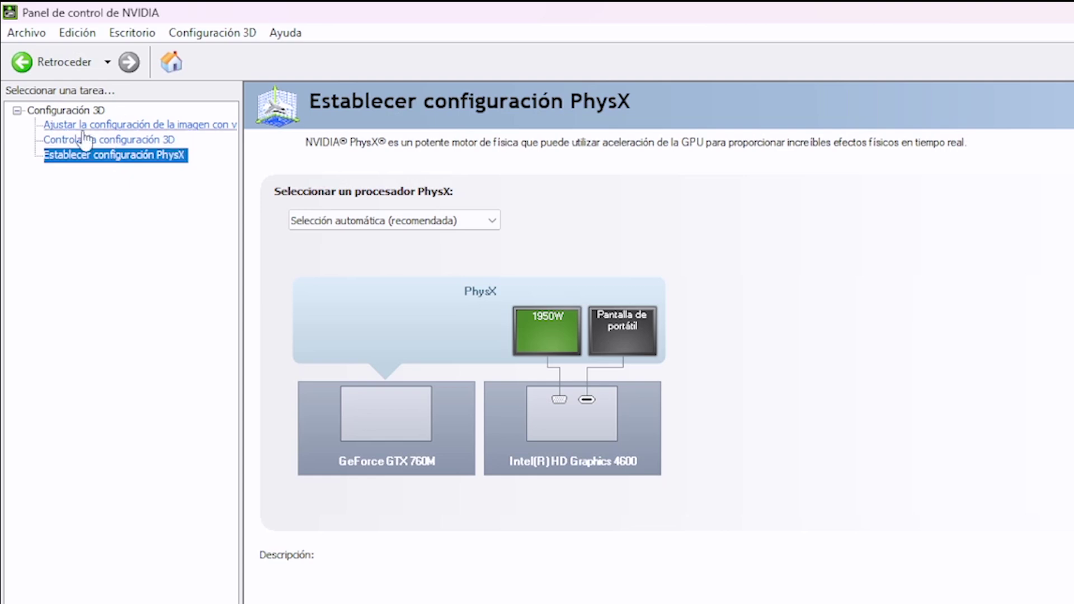
{"action": "left_click", "coordinate": [62, 126]}
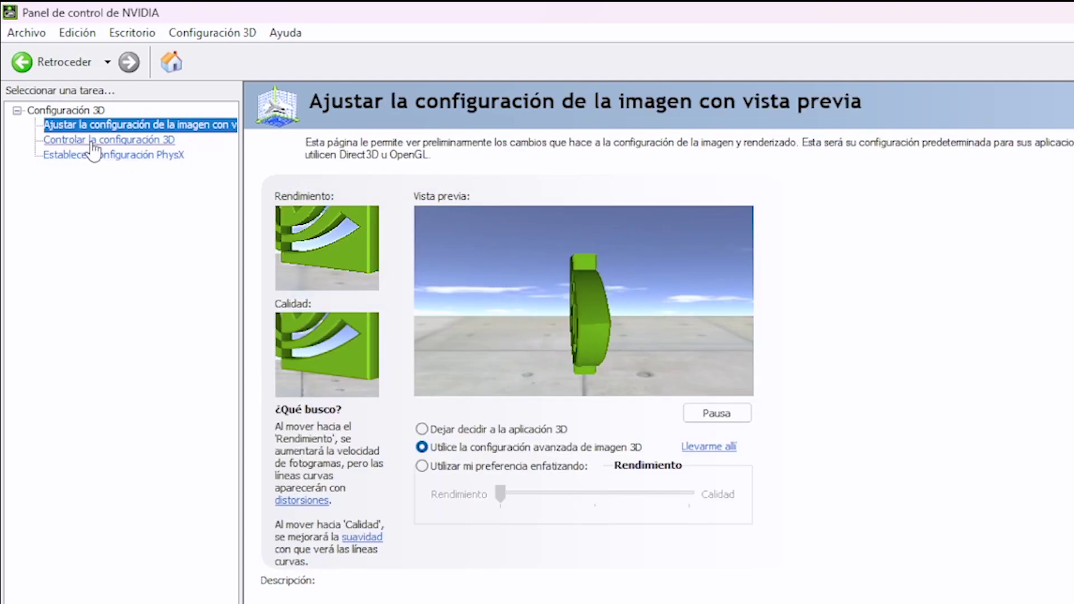
{"action": "left_click", "coordinate": [93, 144]}
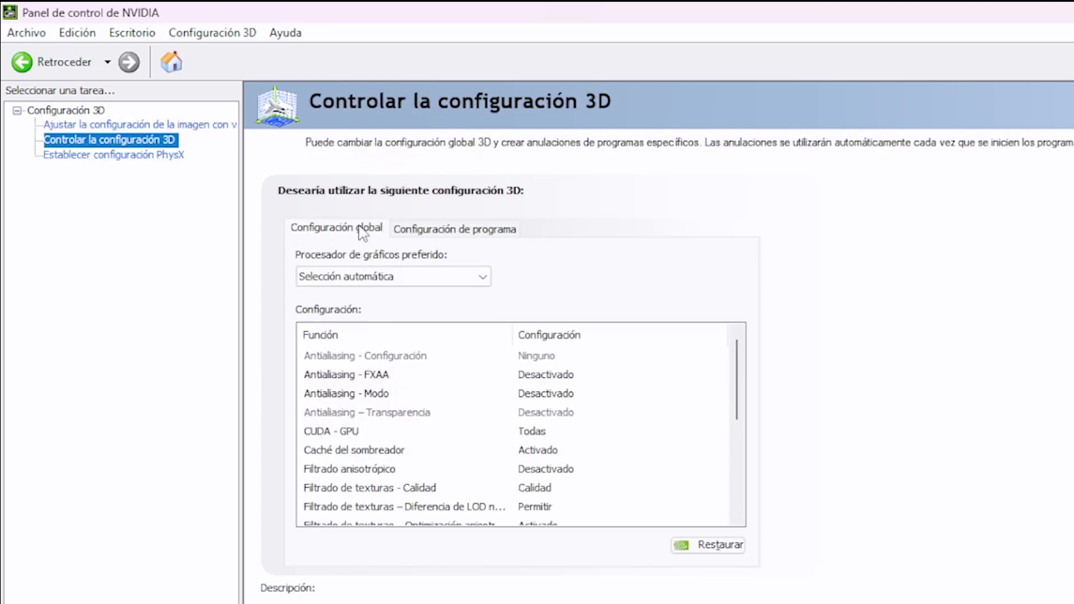
- Show the program-specific 3D settings and check the list of programs available for customization
{"action": "left_click", "coordinate": [442, 228]}
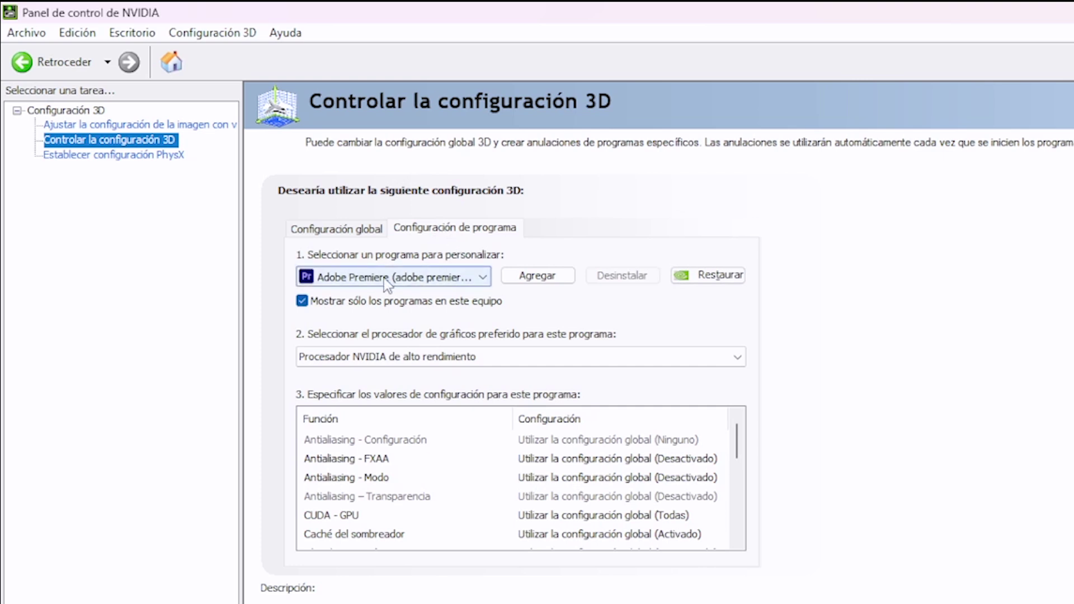
{"action": "left_click", "coordinate": [444, 280]}
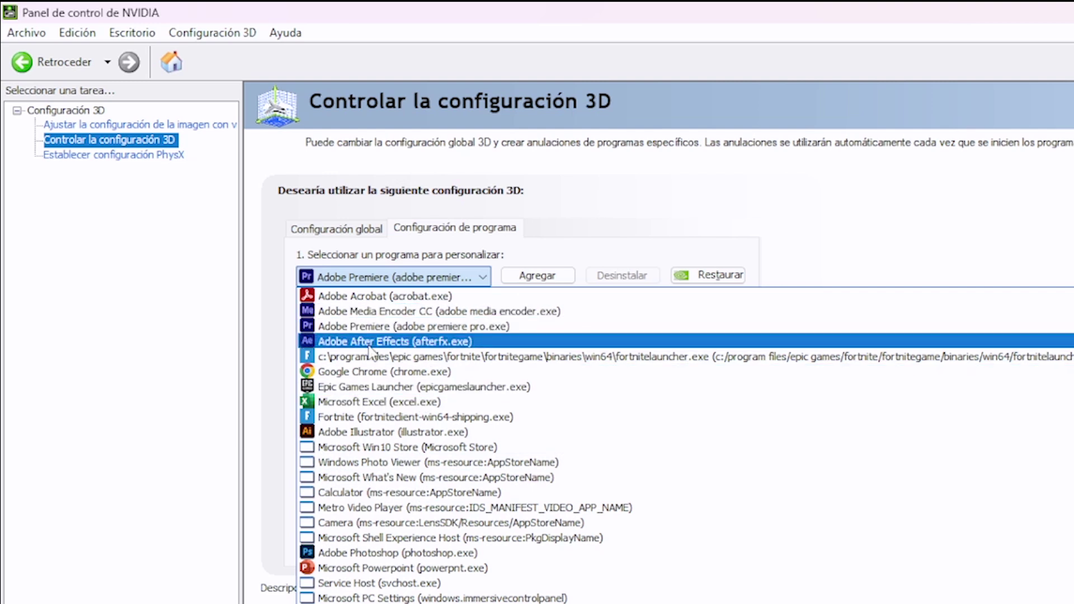
{"action": "left_click", "coordinate": [276, 342]}
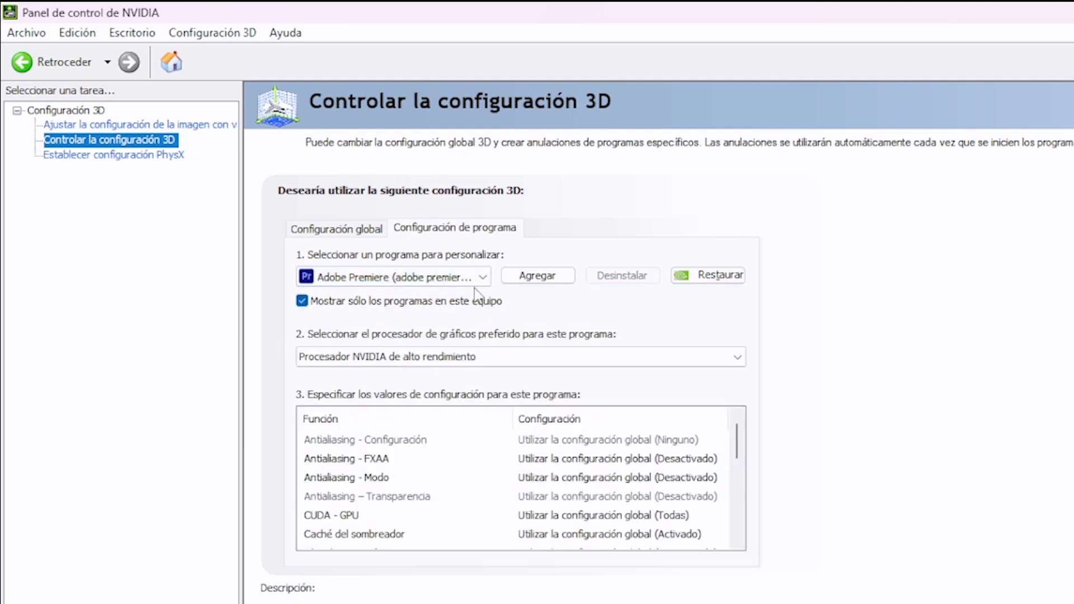
- Start adding a program to customize, check the recently used programs, and open the file browser for executables
{"action": "left_click", "coordinate": [534, 276]}
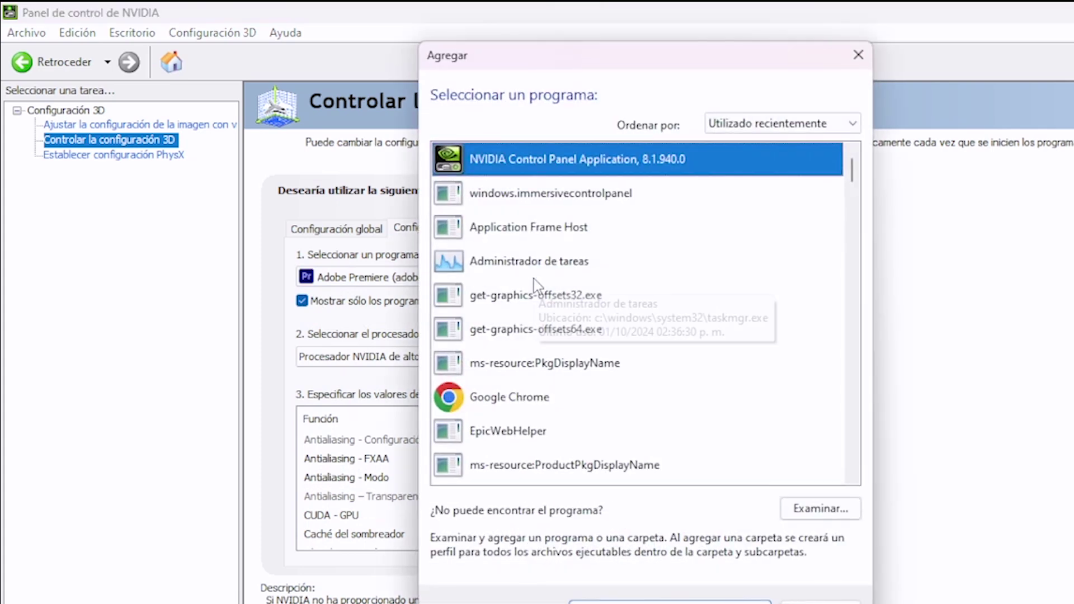
{"action": "left_click_drag", "start_coordinate": [851, 168], "coordinate": [854, 339]}
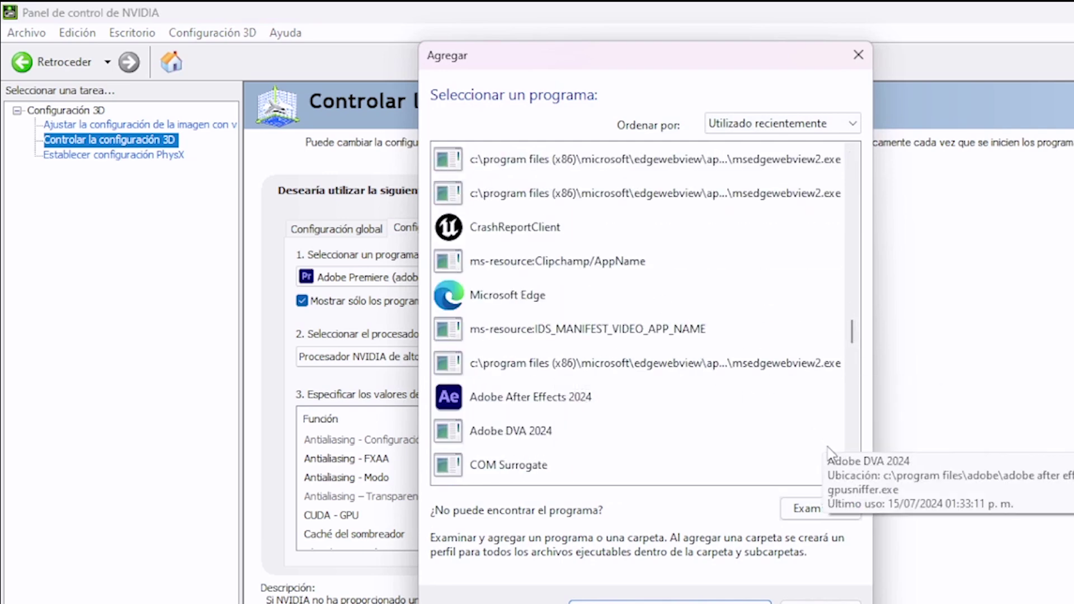
{"action": "left_click", "coordinate": [814, 510]}
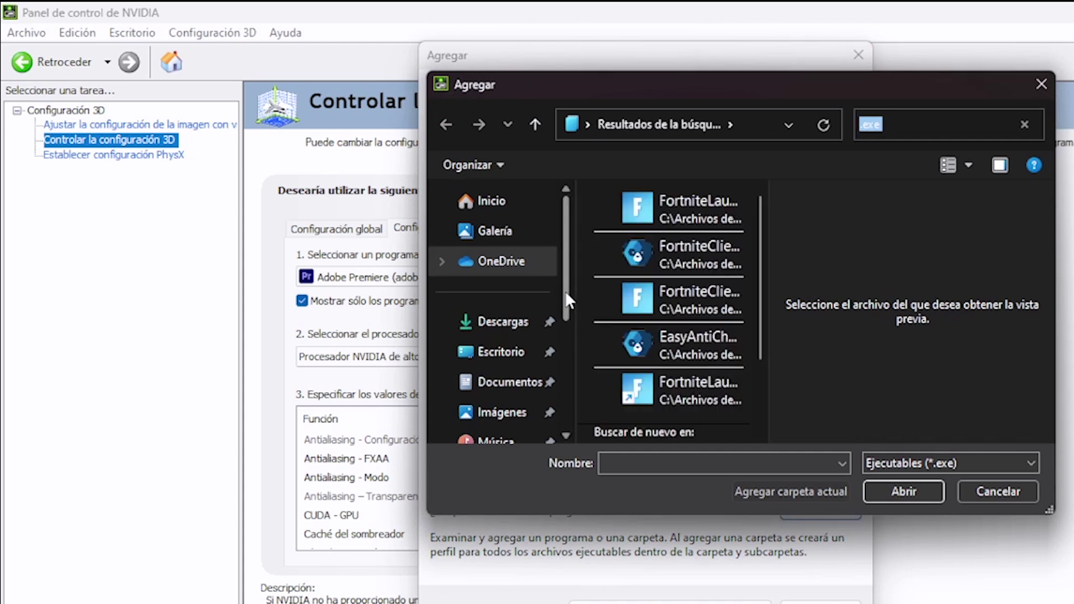
- Browse to the Adobe folder inside Archivos de programa on Disco local (C:)
{"action": "left_click_drag", "start_coordinate": [565, 290], "coordinate": [568, 357]}
{"action": "left_click", "coordinate": [509, 375]}
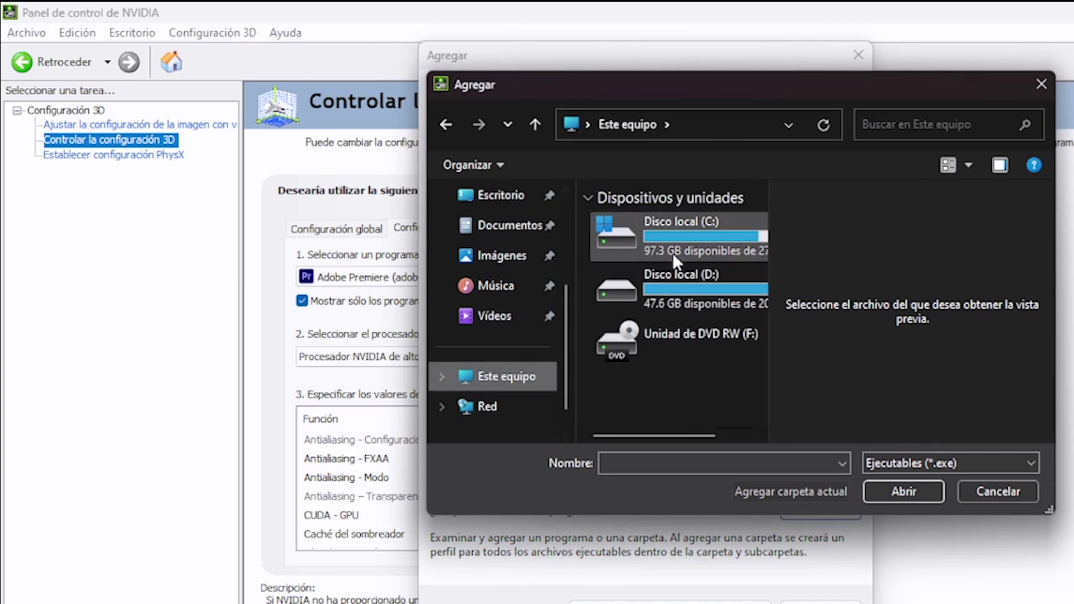
{"action": "double_click", "coordinate": [680, 239]}
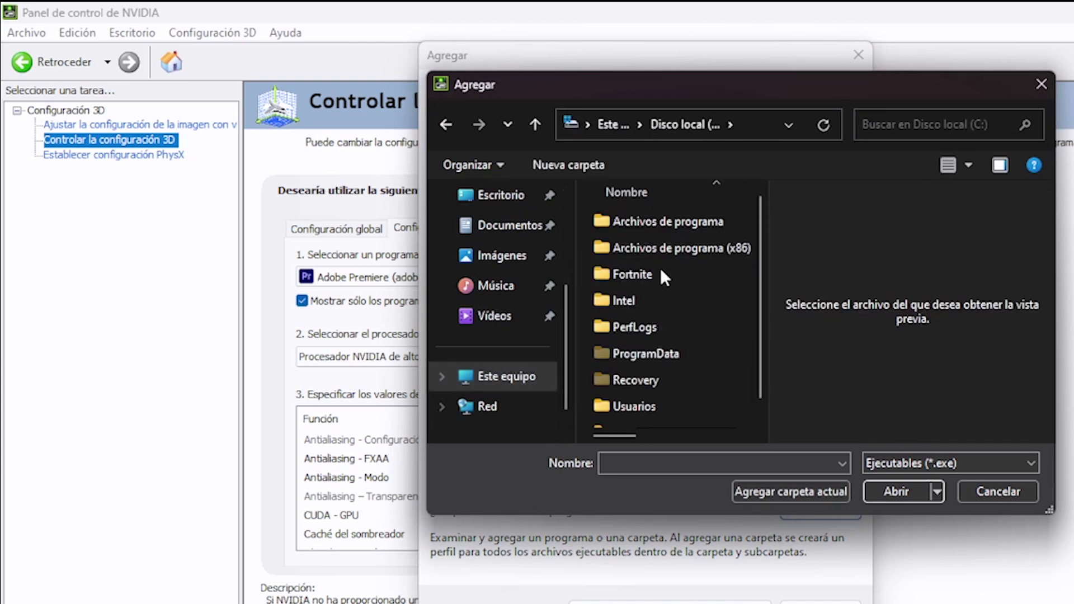
{"action": "double_click", "coordinate": [657, 216]}
{"action": "left_click_drag", "start_coordinate": [1056, 212], "coordinate": [1073, 223]}
{"action": "double_click", "coordinate": [655, 223]}
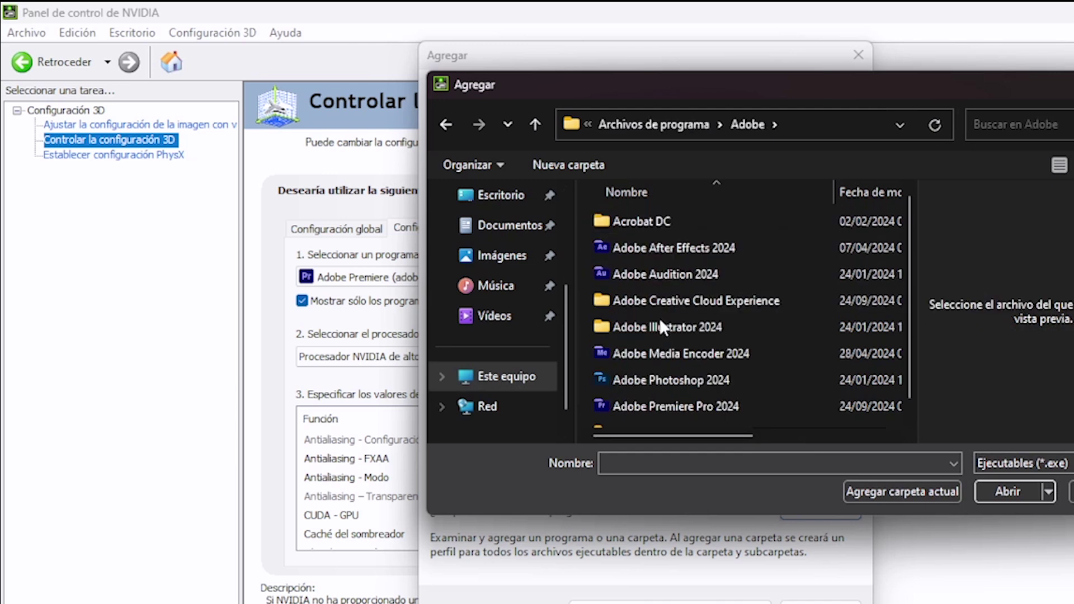
- Add Adobe Media Encoder.exe from the Adobe Media Encoder 2024 folder to the customizable programs
{"action": "double_click", "coordinate": [671, 354]}
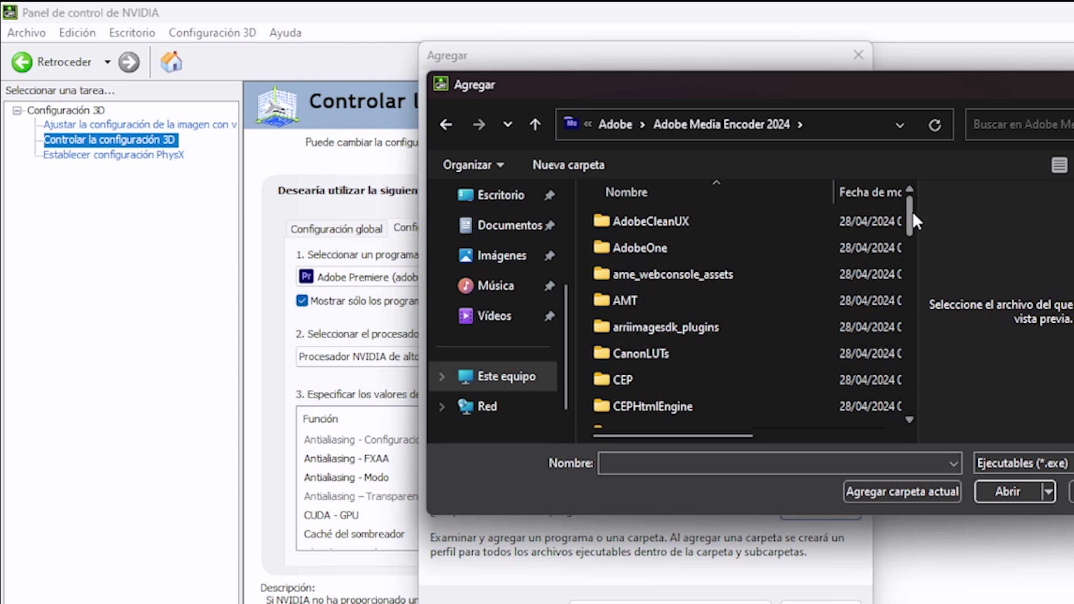
{"action": "left_click_drag", "start_coordinate": [912, 212], "coordinate": [908, 359]}
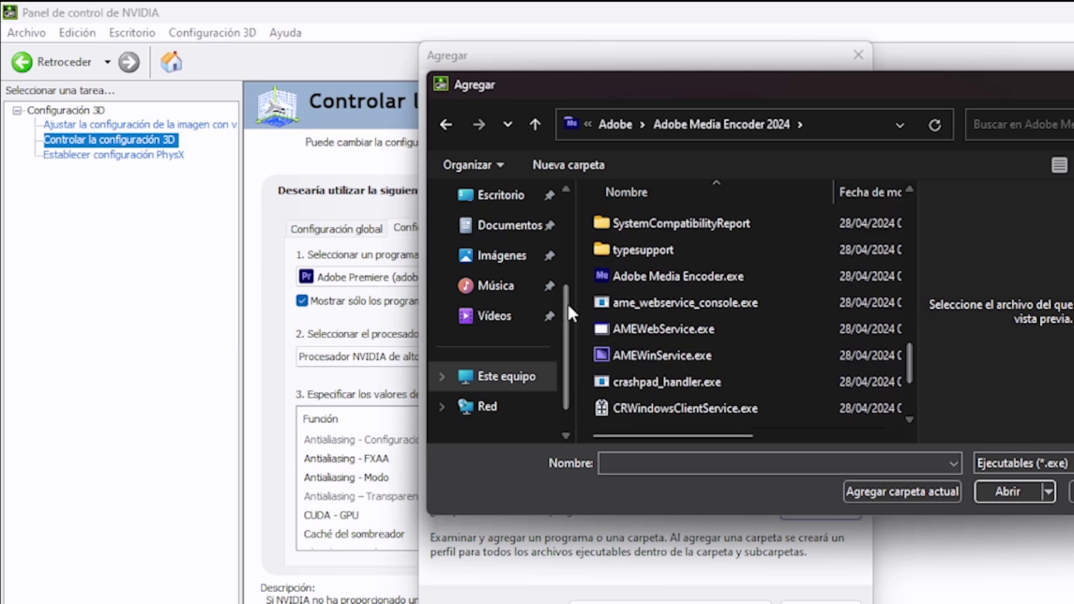
{"action": "left_click", "coordinate": [727, 281]}
{"action": "left_click", "coordinate": [1007, 493]}
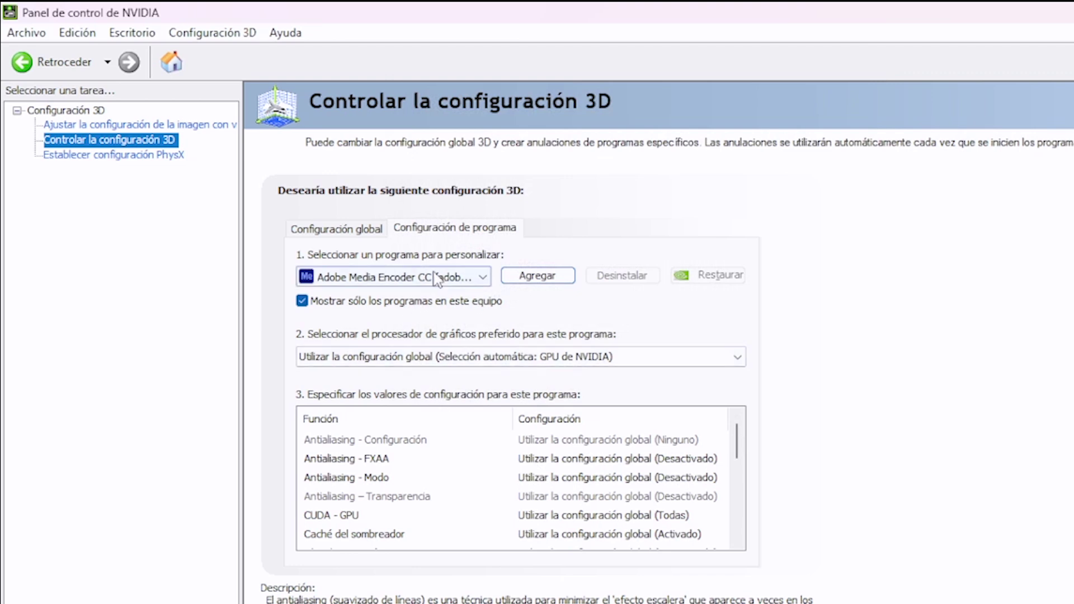
- Set the preferred graphics processor for Adobe Media Encoder CC to Procesador NVIDIA de alto rendimiento and apply the change
{"action": "left_click", "coordinate": [469, 279]}
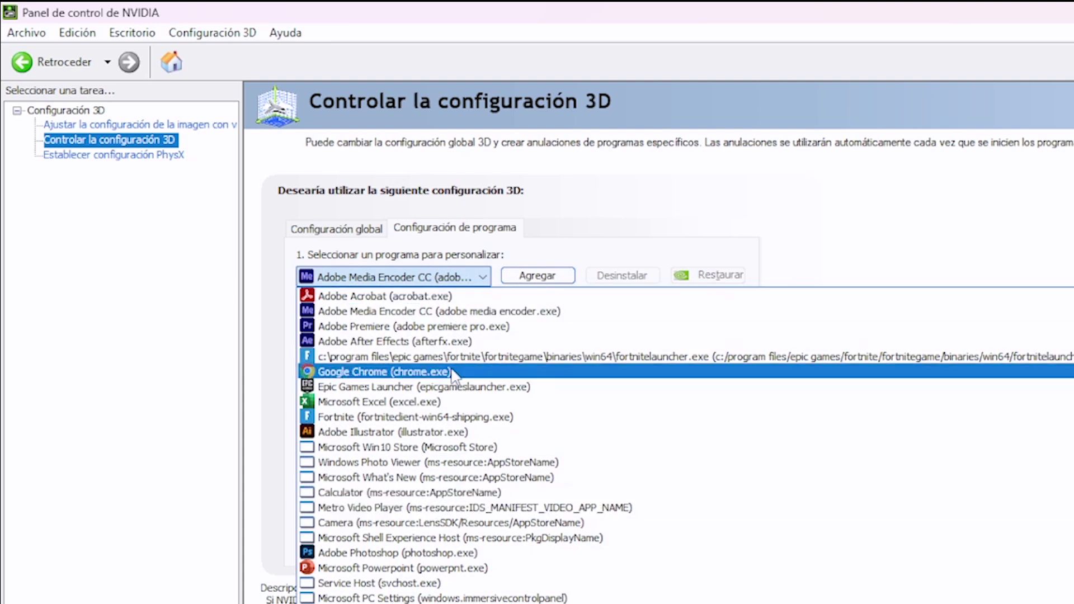
{"action": "left_click", "coordinate": [451, 311]}
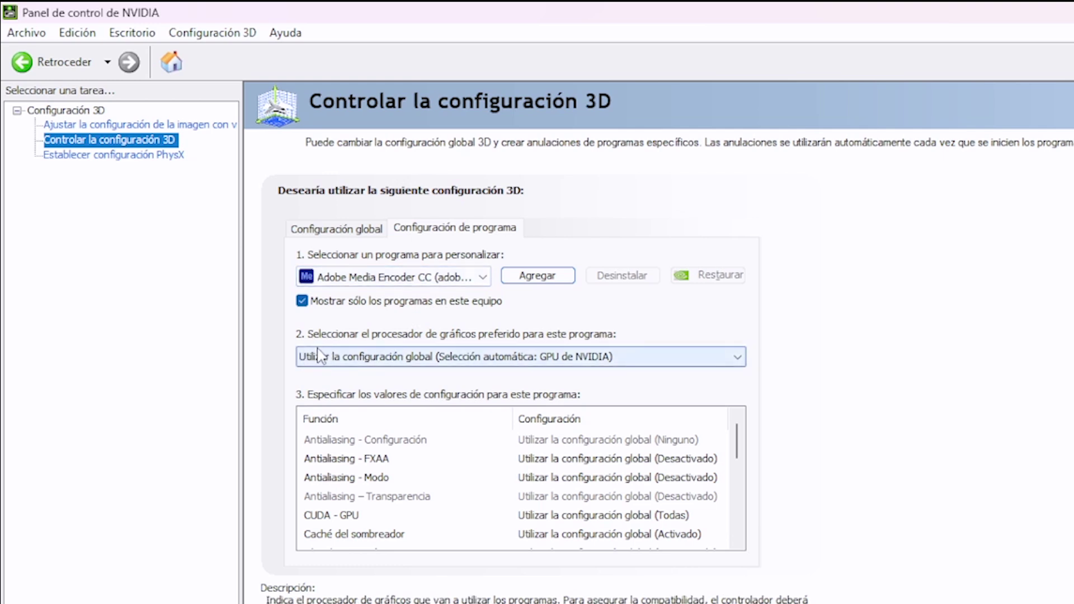
{"action": "left_click", "coordinate": [443, 361]}
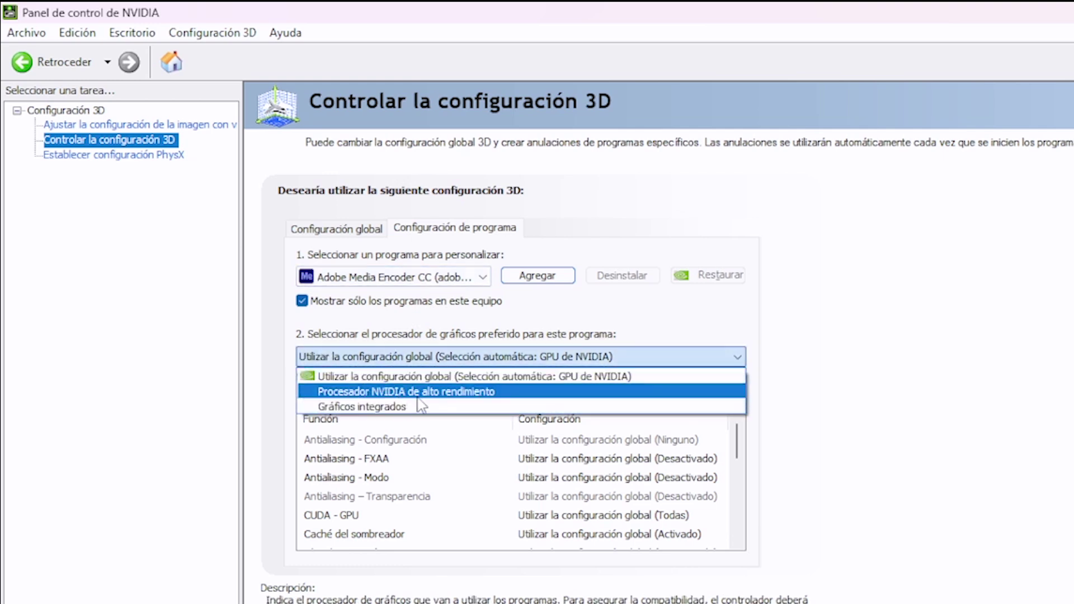
{"action": "left_click", "coordinate": [435, 395]}
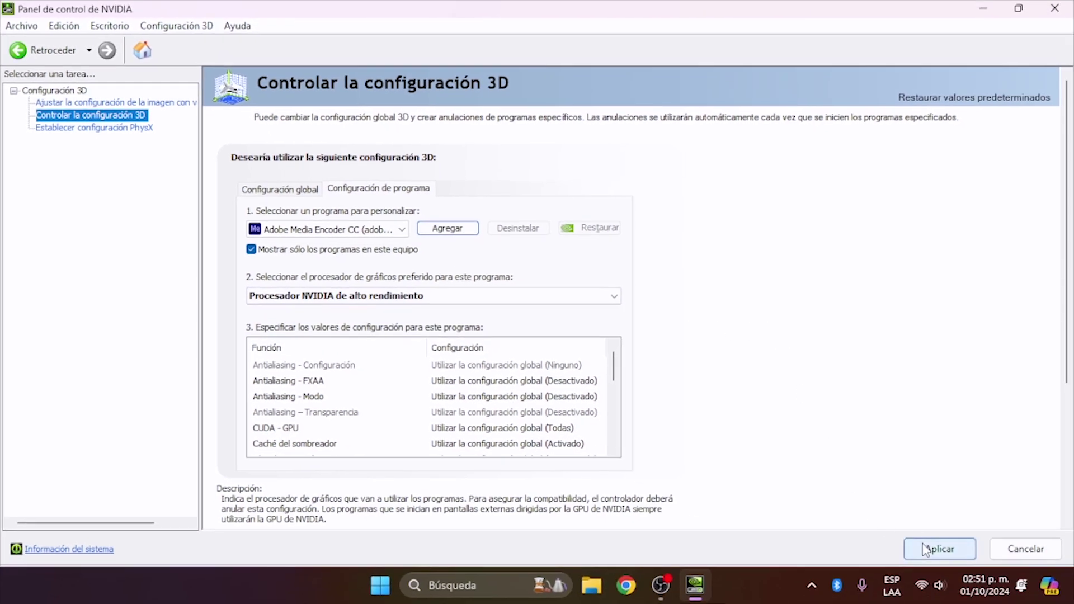
{"action": "left_click", "coordinate": [924, 549]}
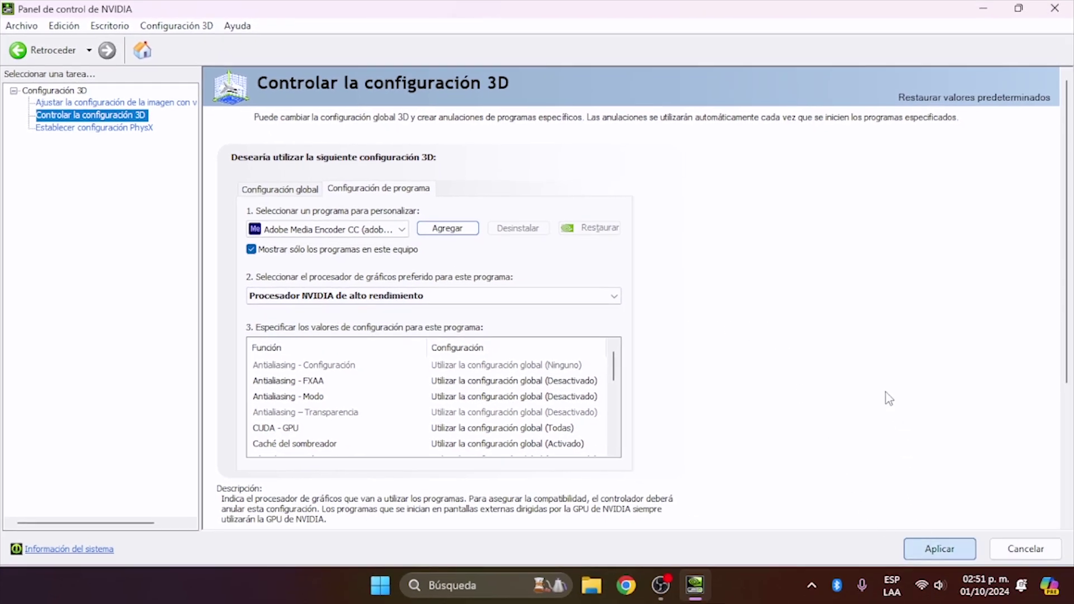